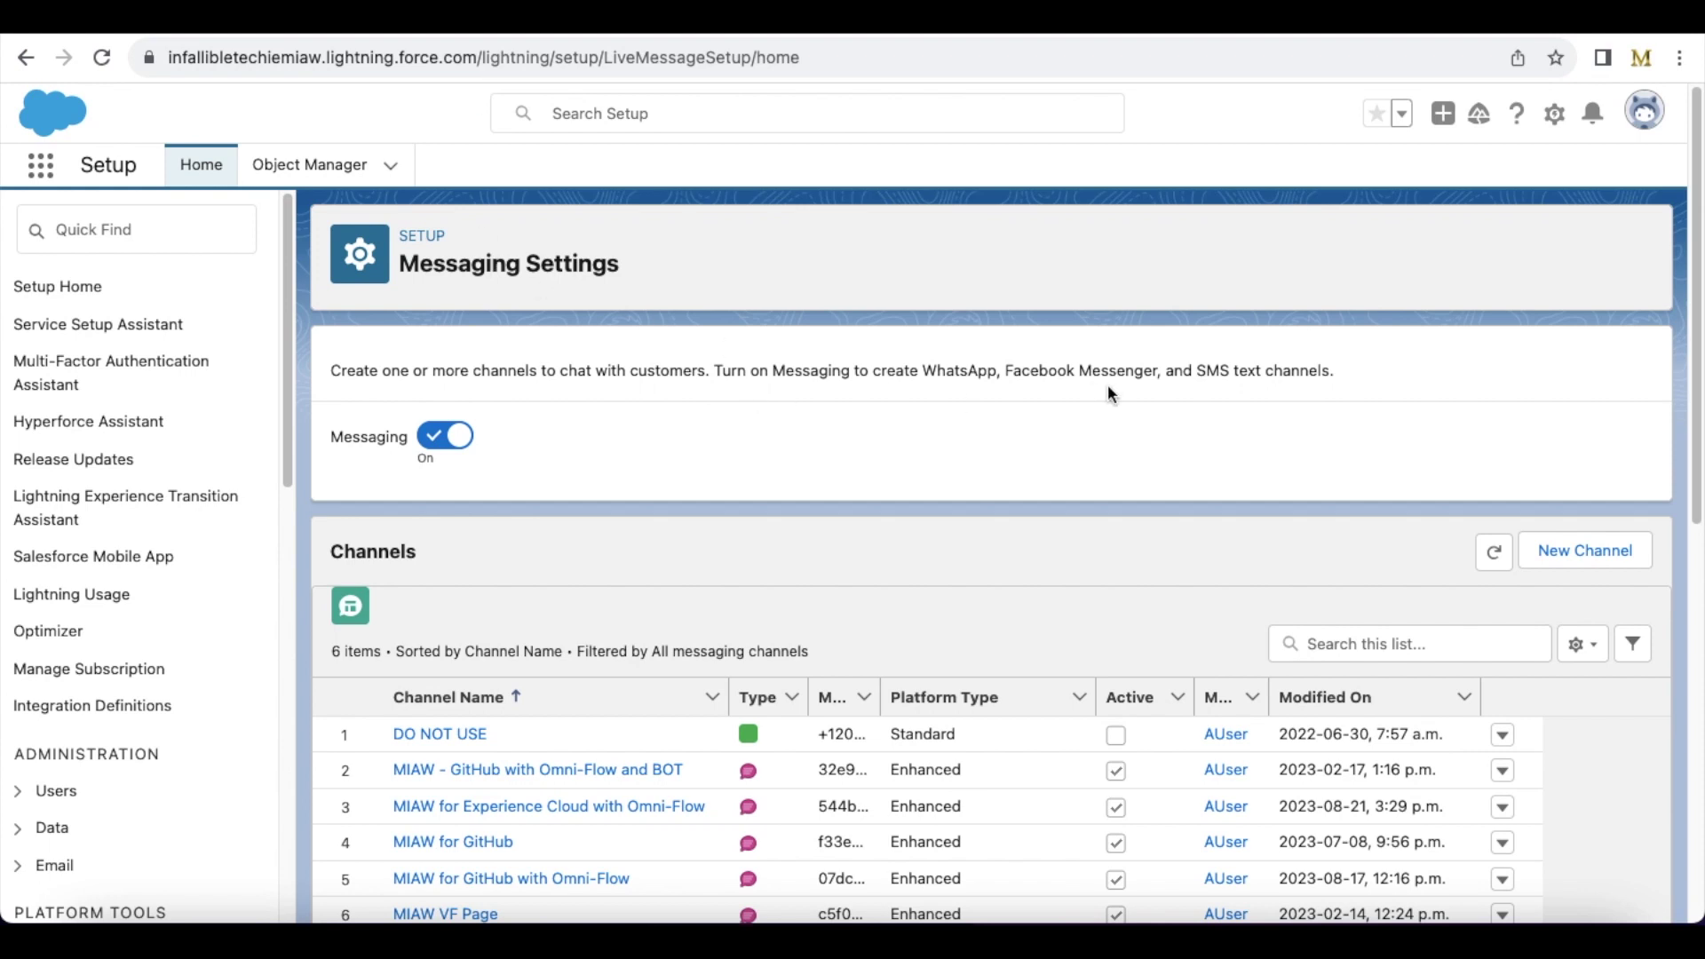
Scroll Messaging Settings and view the MIAW for Experience Cloud with Omni-Flow channel from its row menu.
drag(1700, 362, 1694, 476)
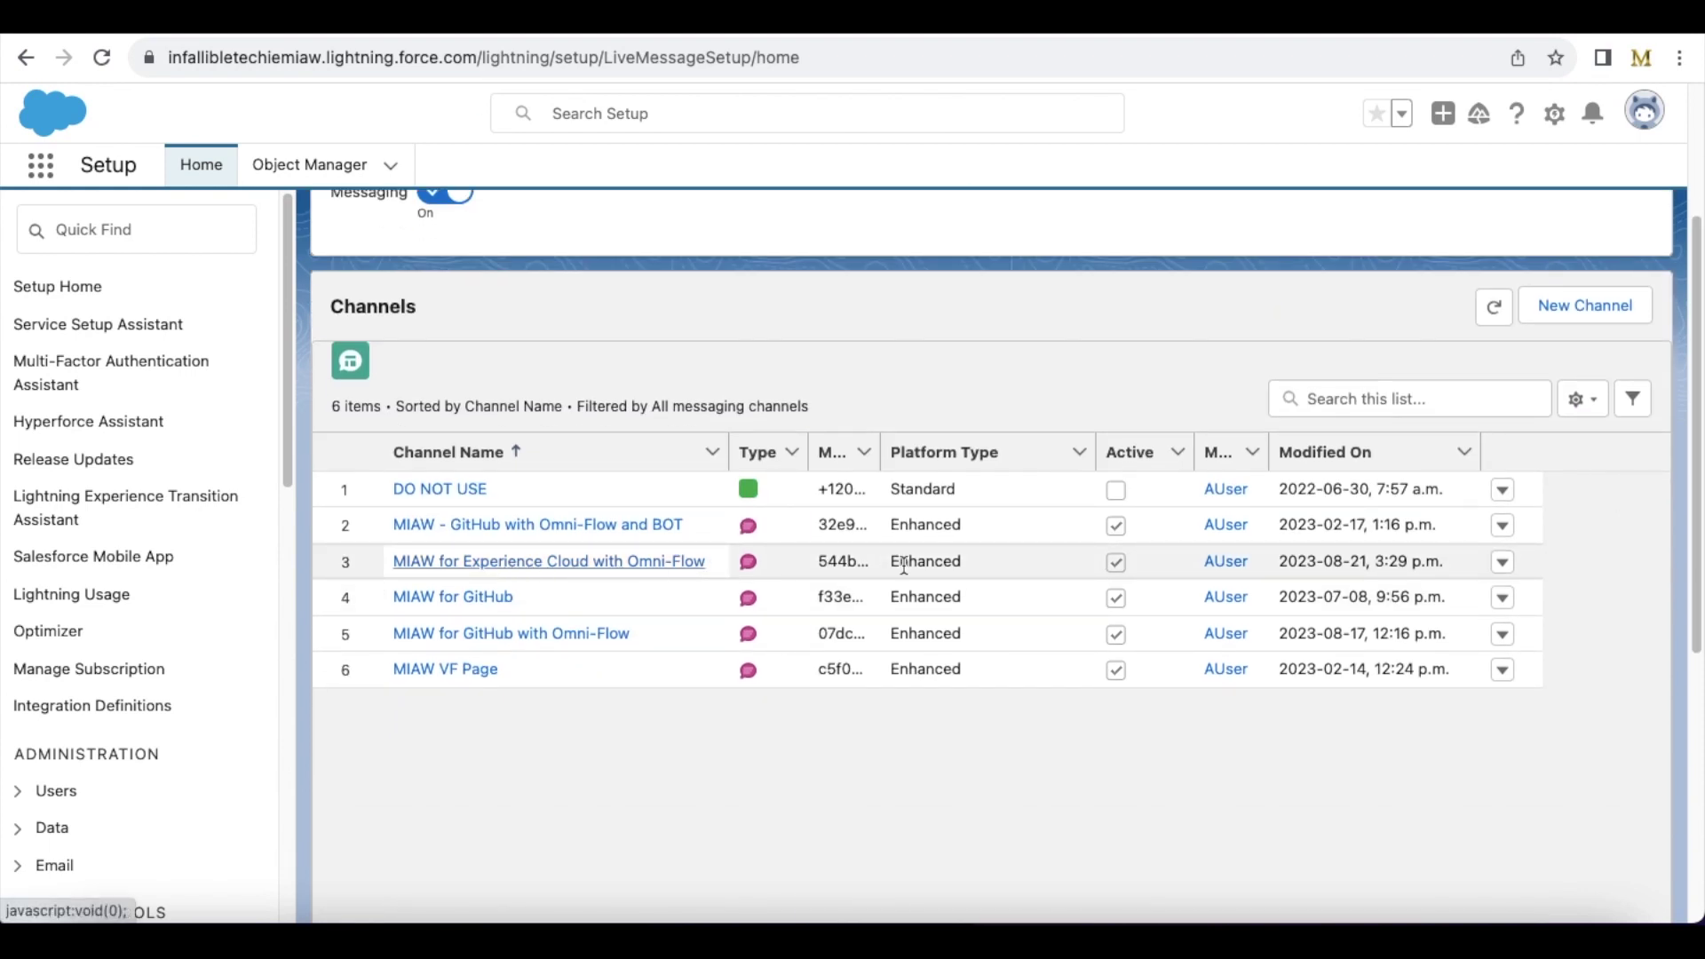
click(1508, 568)
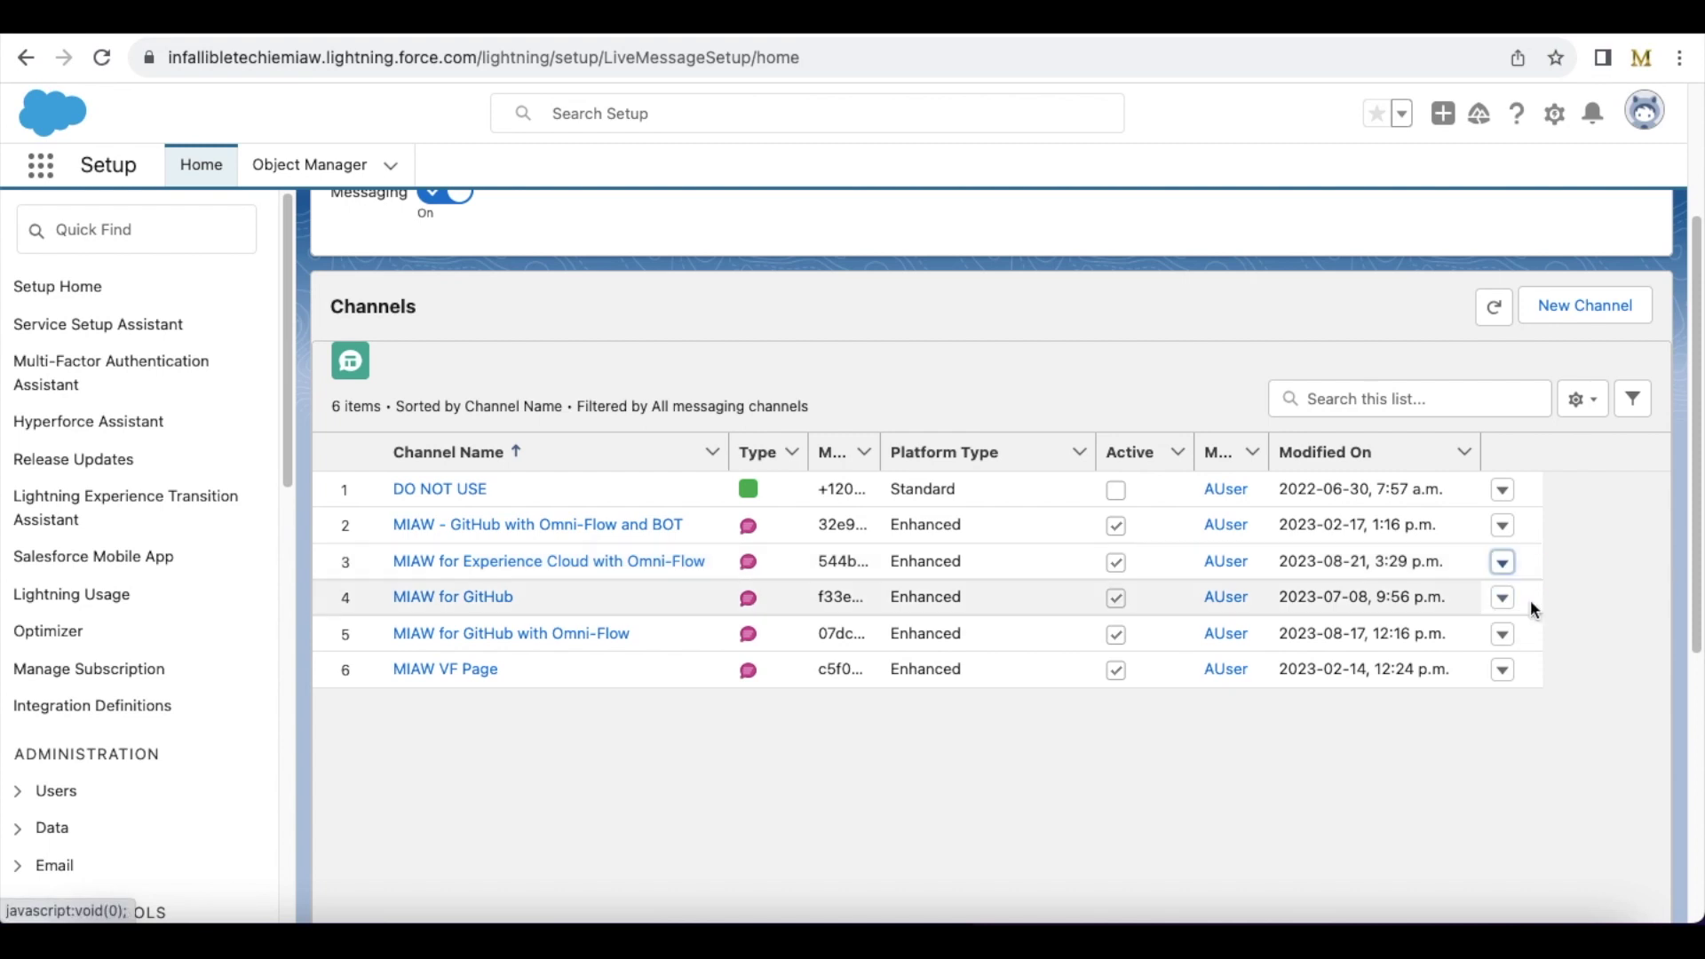
click(1531, 599)
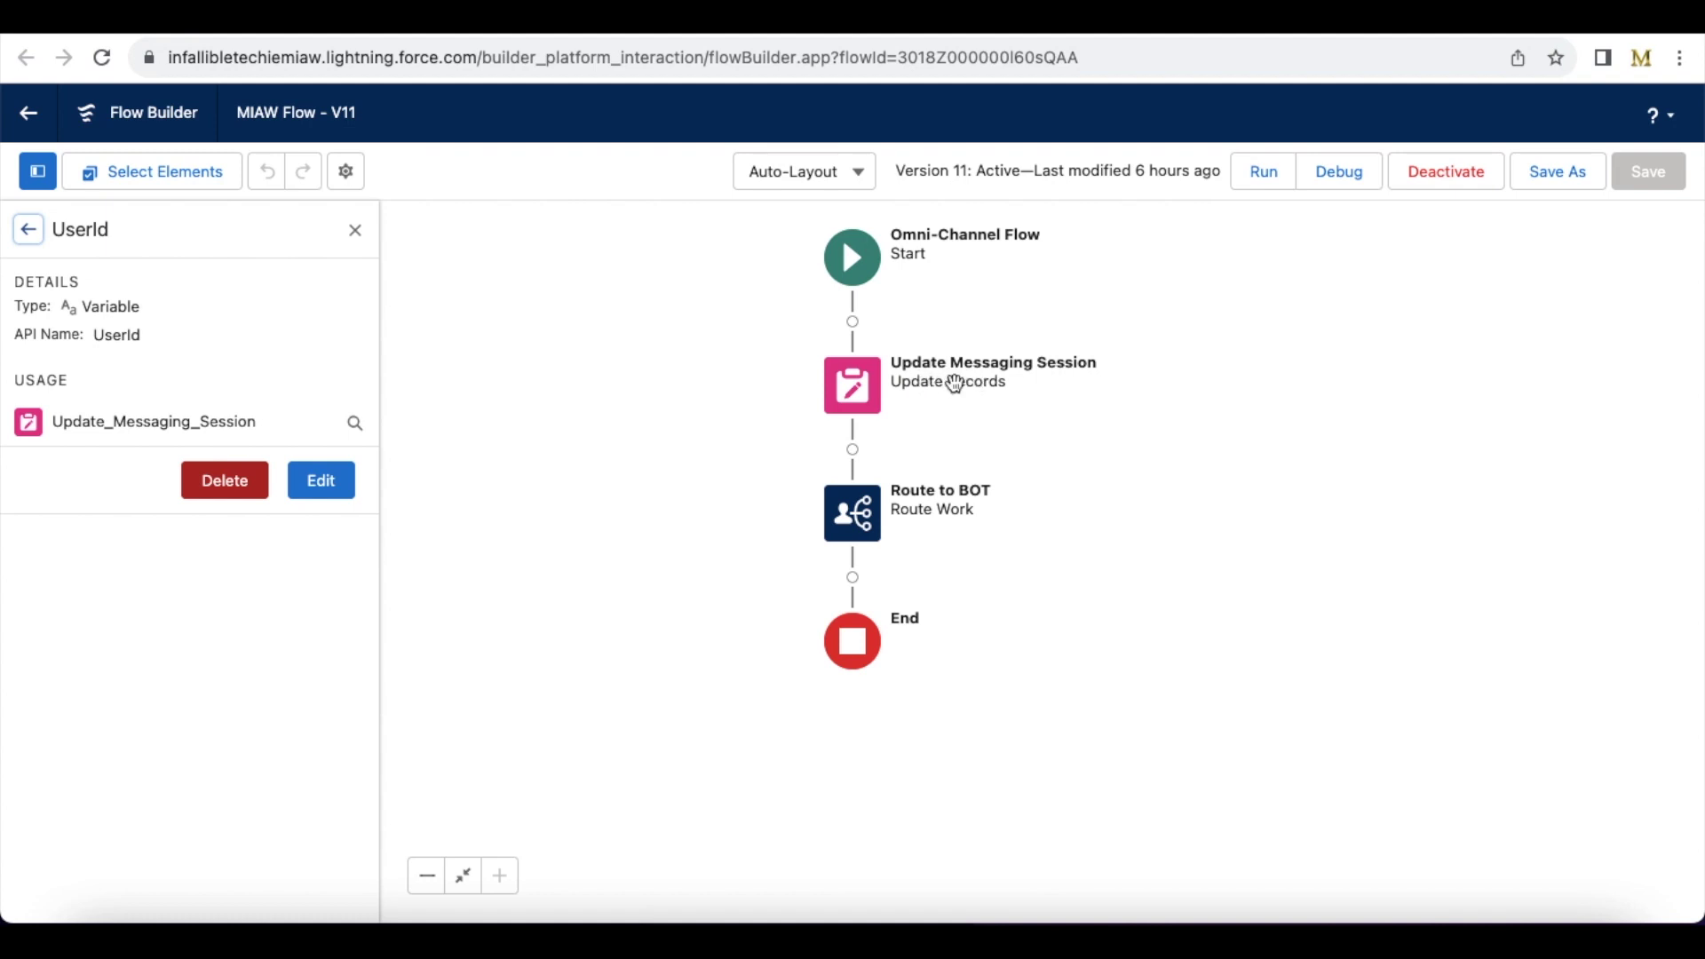
Inspect Update Messaging Session's Set Field Values for User_Id__c, then cancel without changes.
double_click(867, 393)
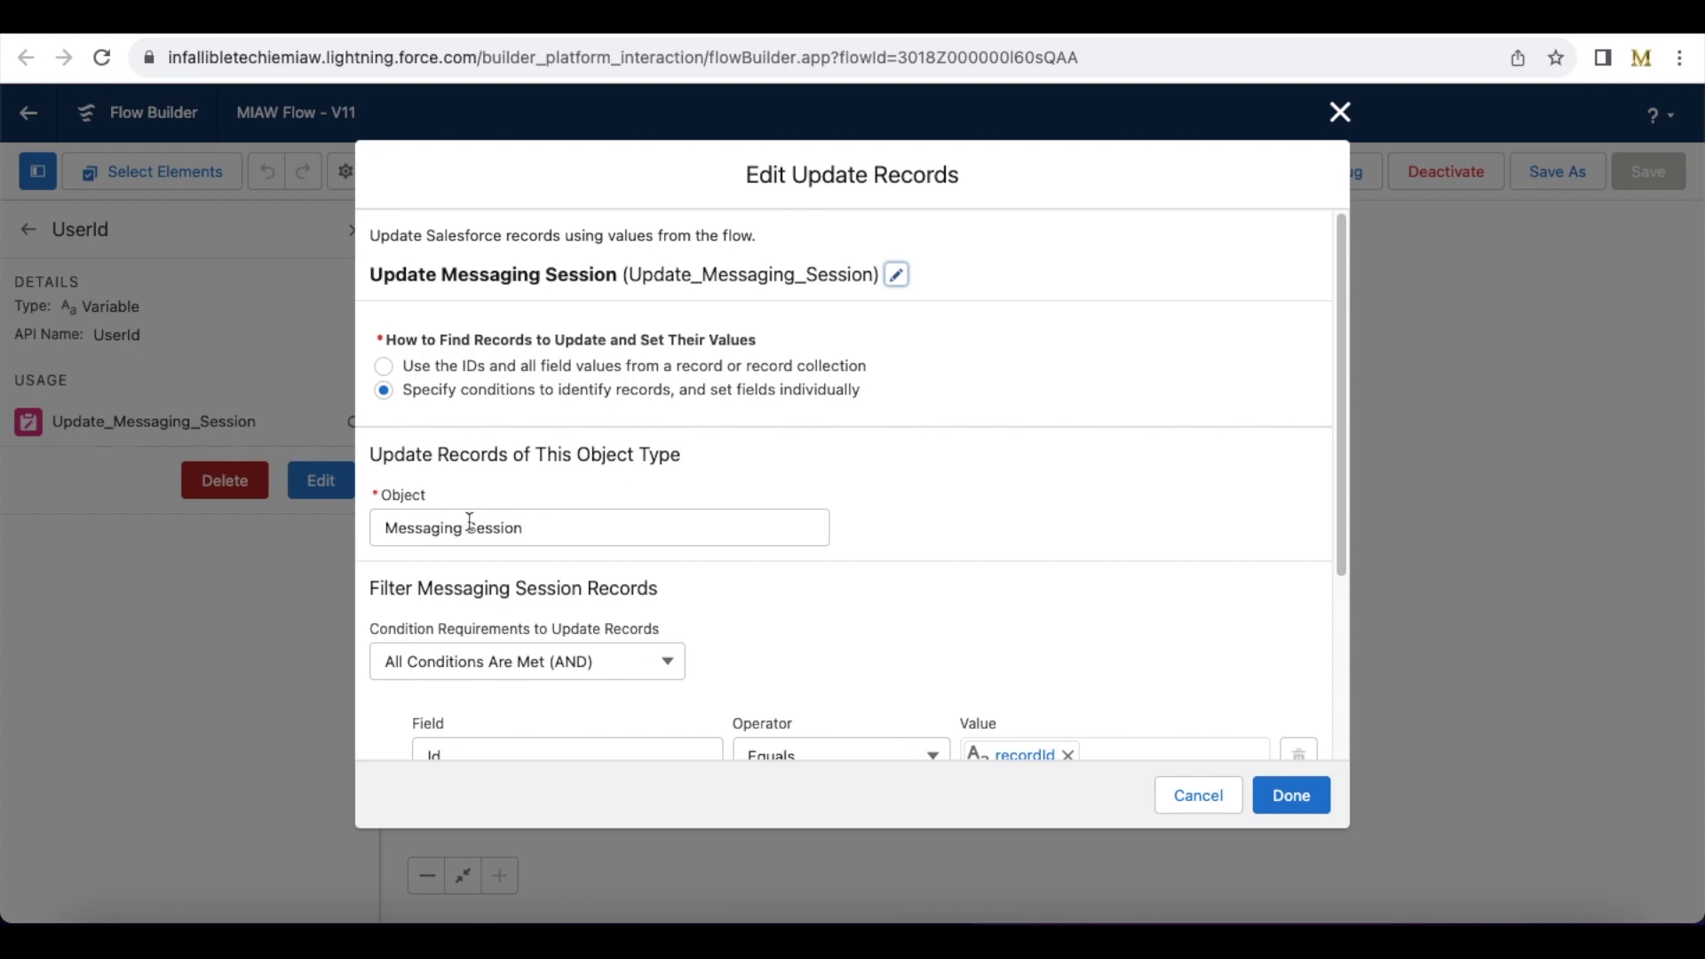
drag(1335, 337, 1314, 510)
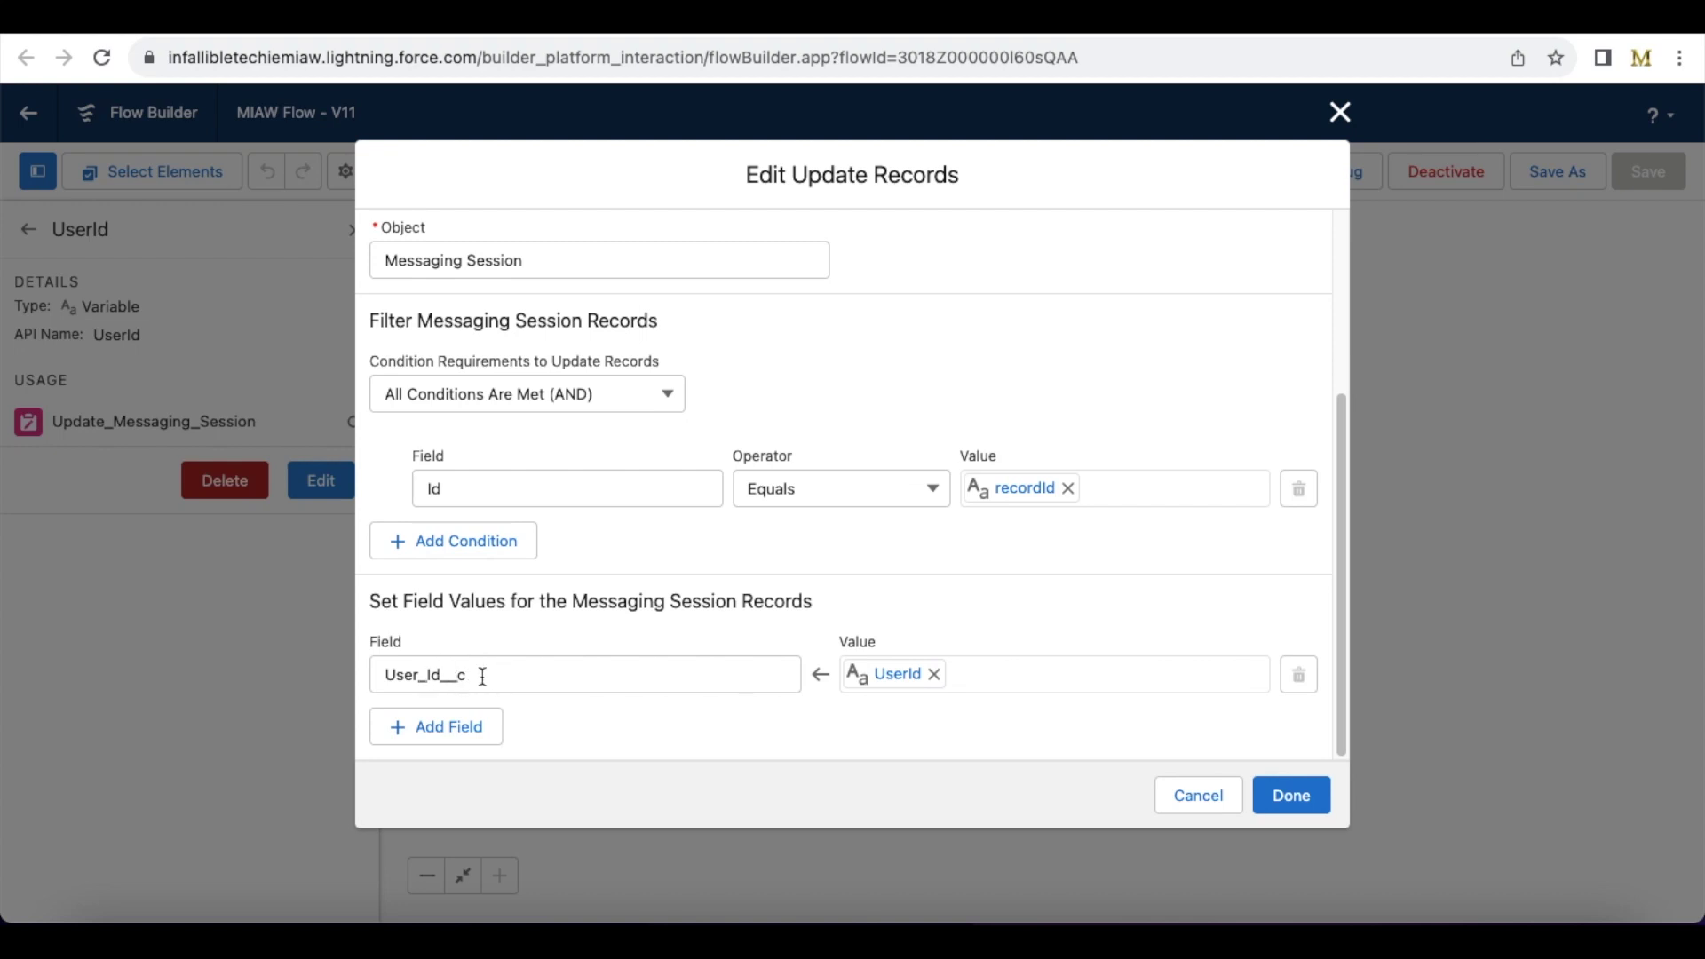
click(1194, 795)
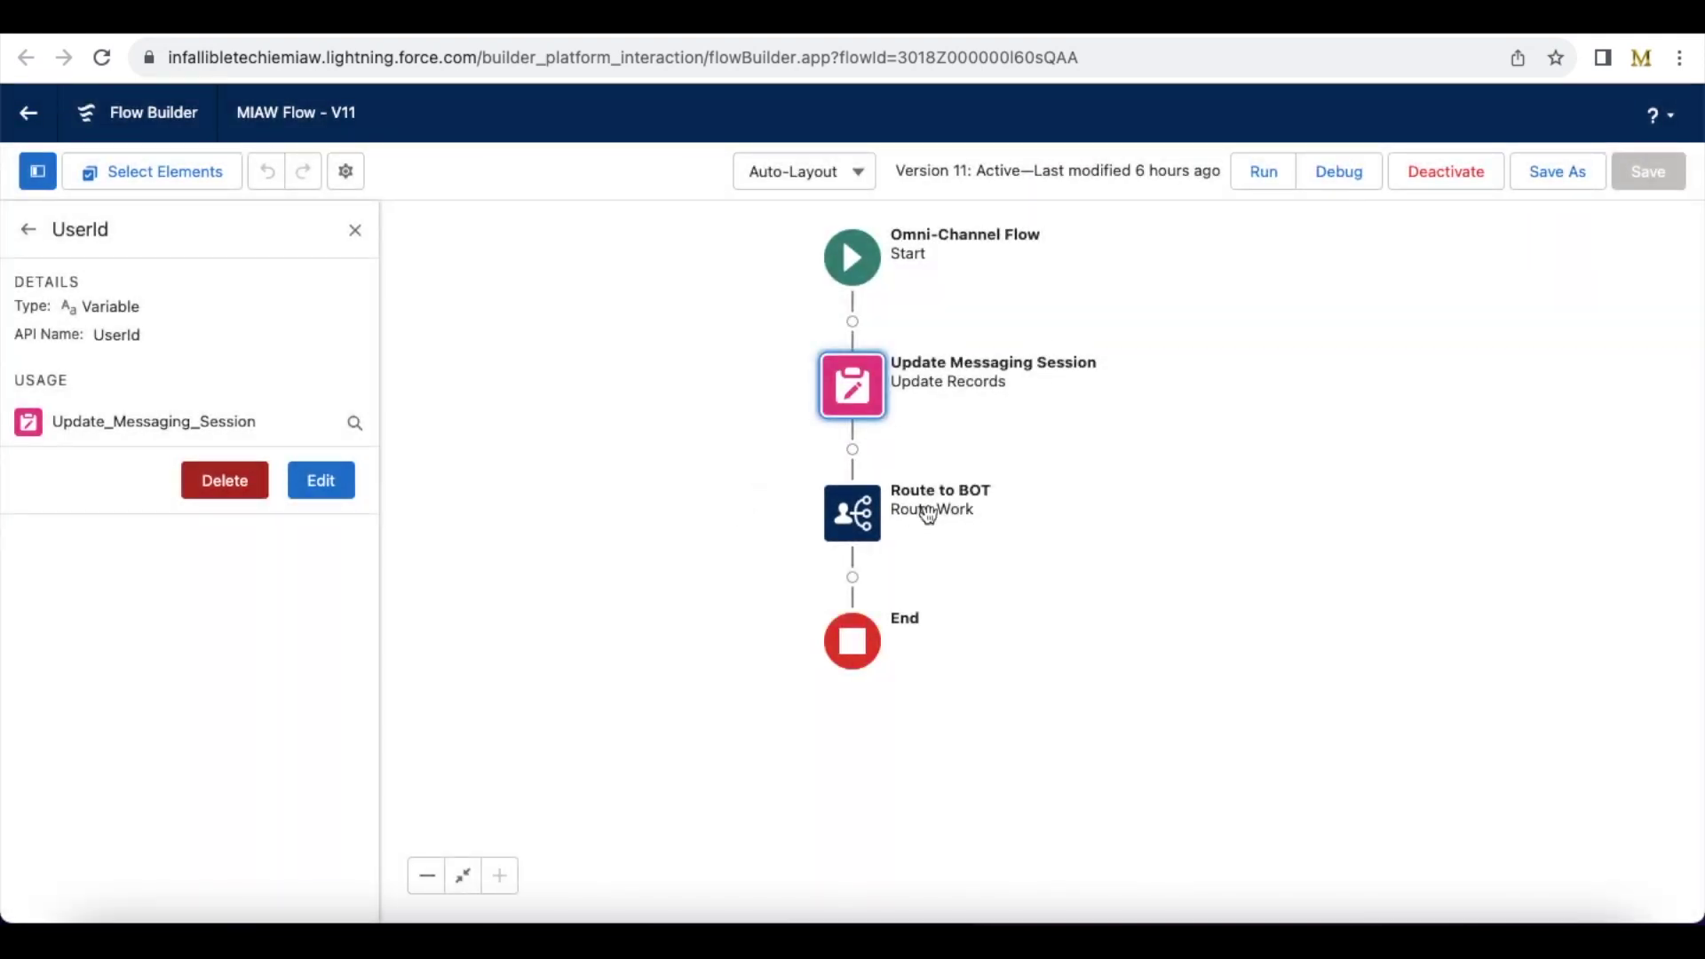
Review the Route to BOT action's settings and cancel without changes.
double_click(864, 518)
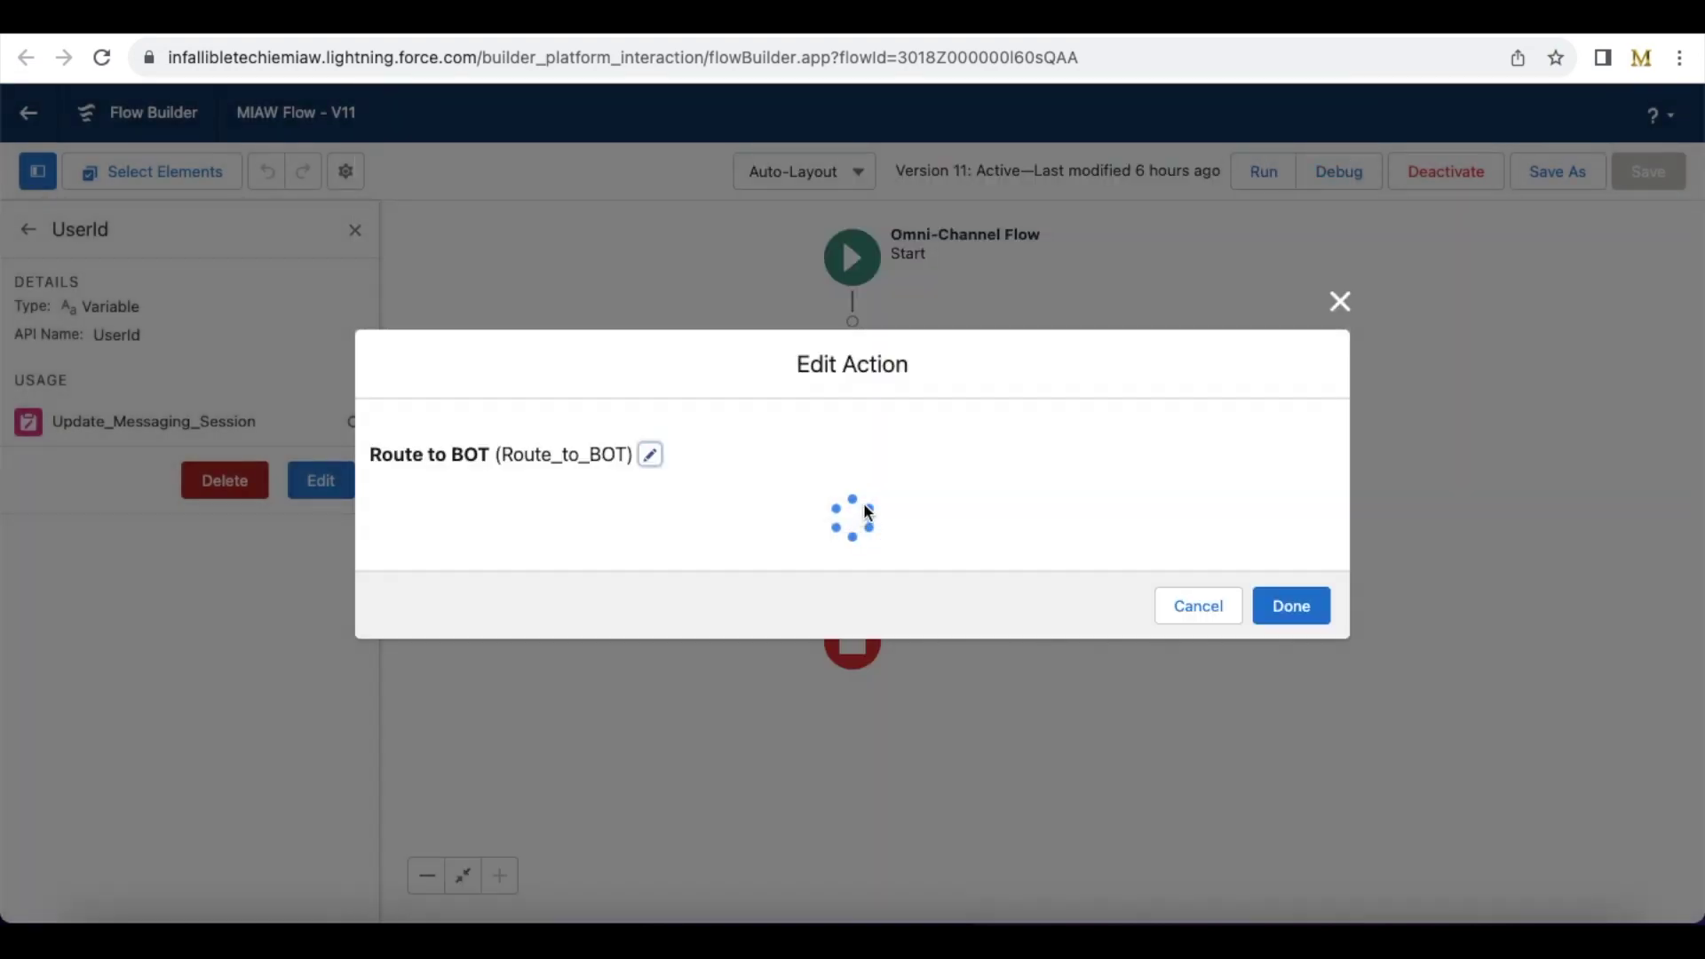
mouse_move(1339, 333)
mouse_down()
mouse_move(1334, 494)
mouse_move(1334, 358)
mouse_up()
click(1205, 793)
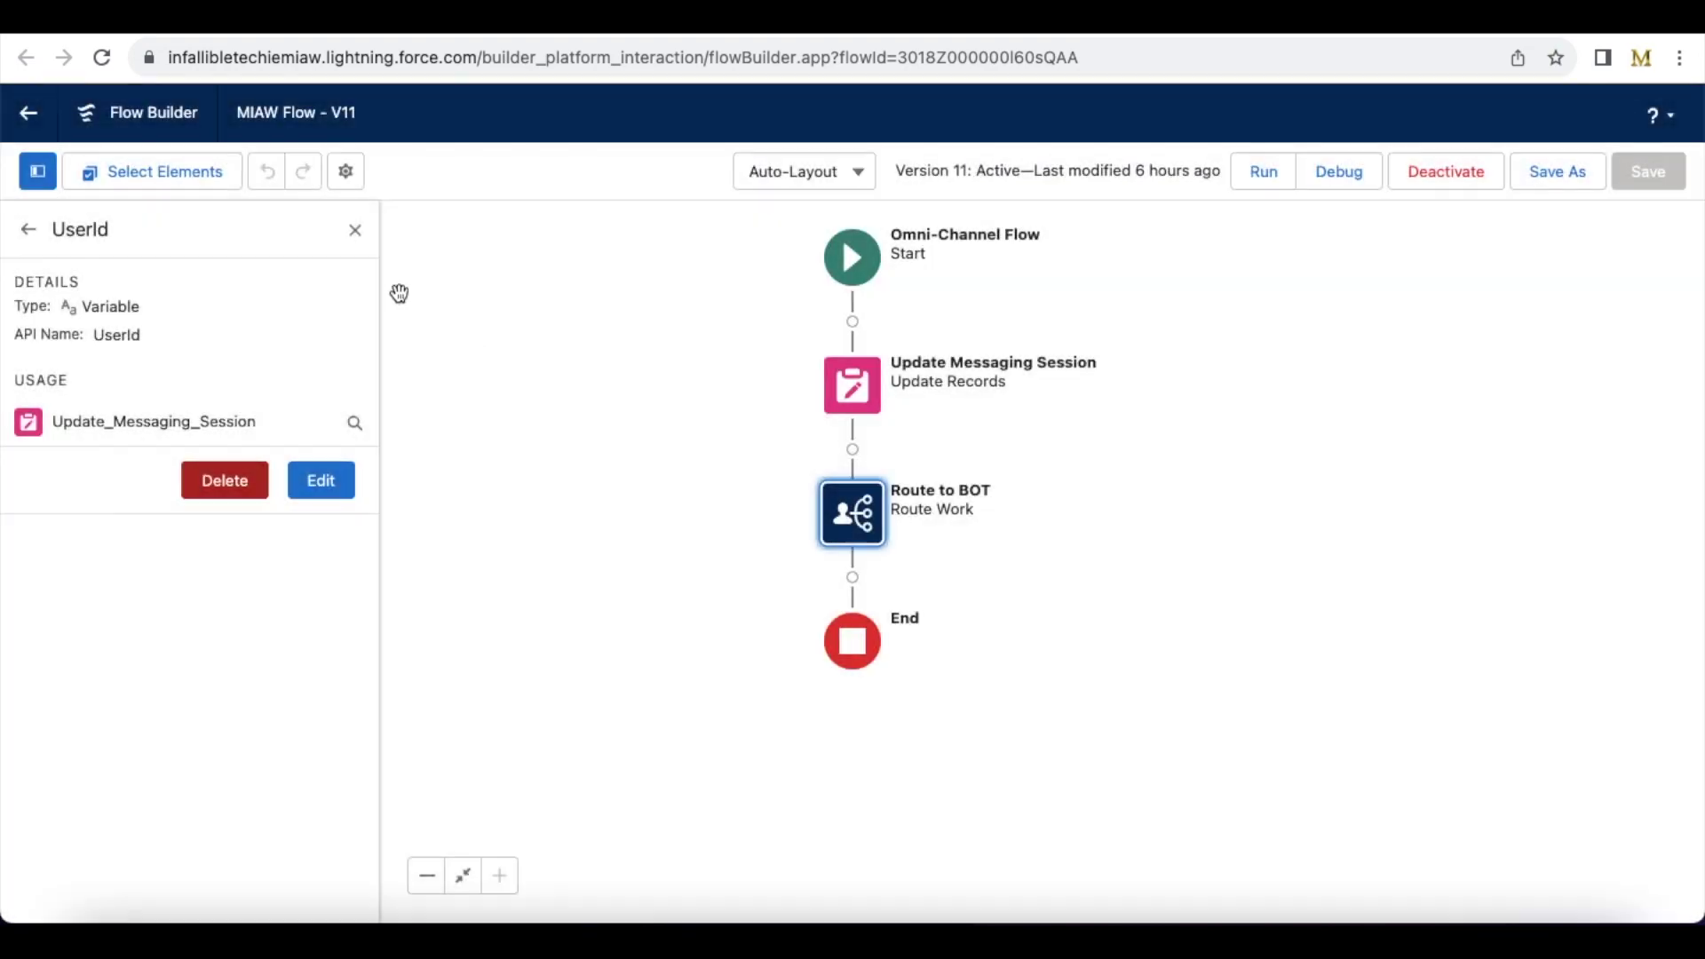
Check the channel's User Id custom parameter and its parameter mapping row.
click(226, 33)
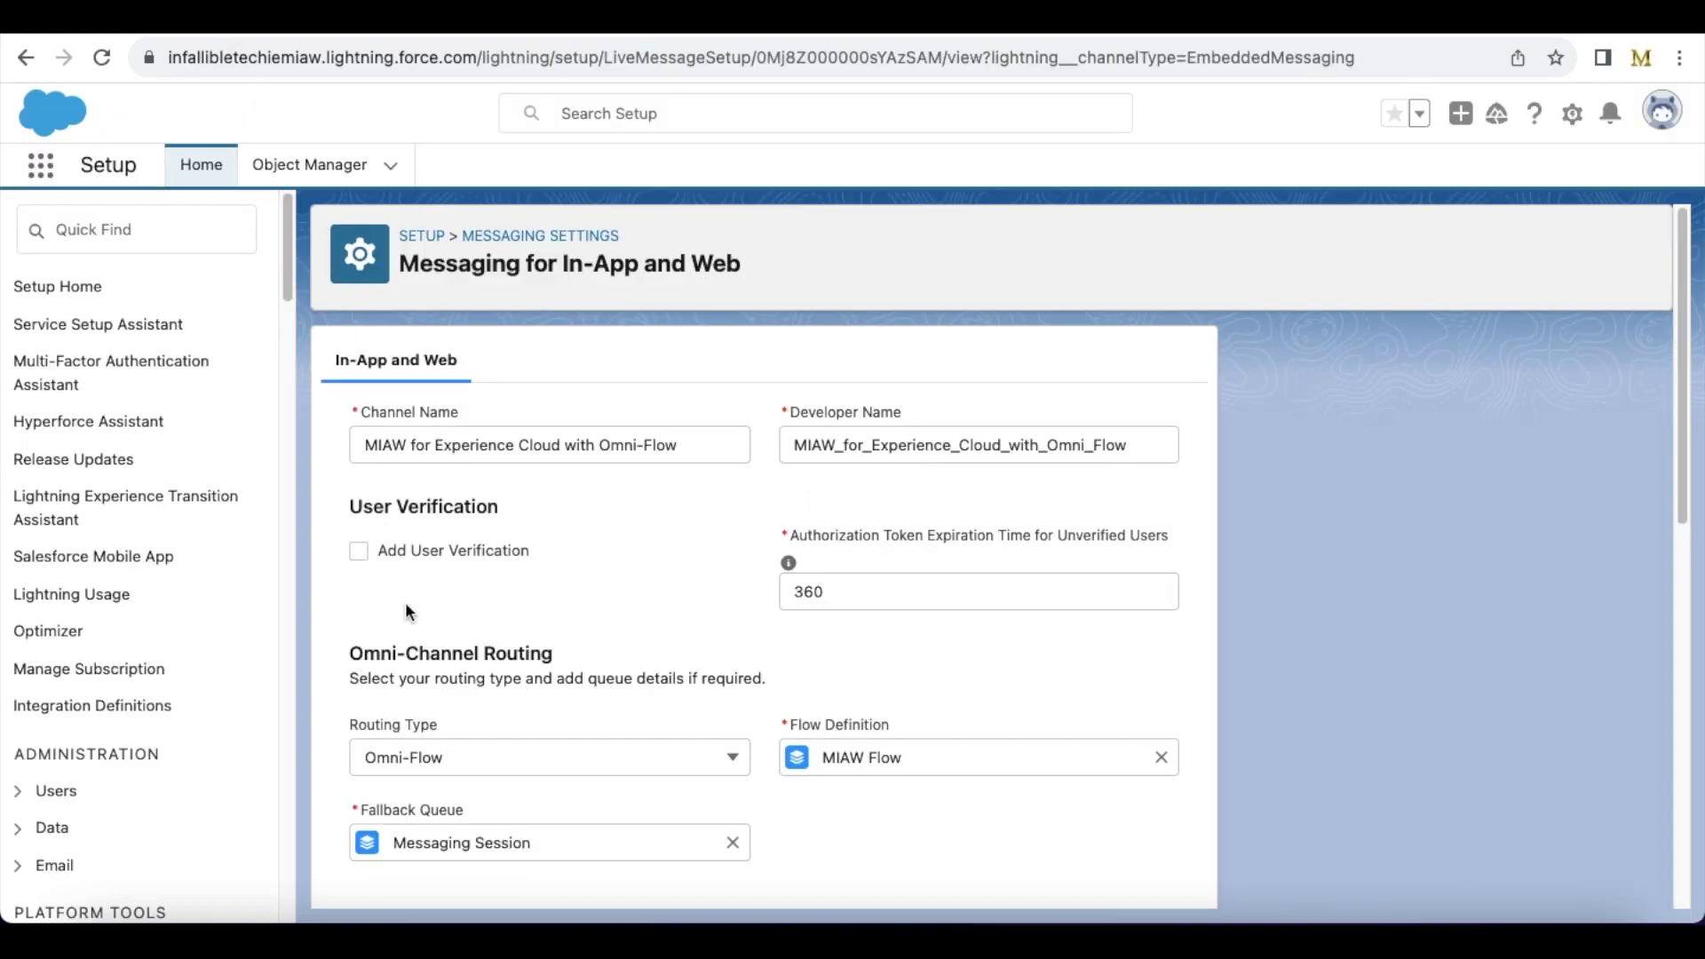
click(404, 36)
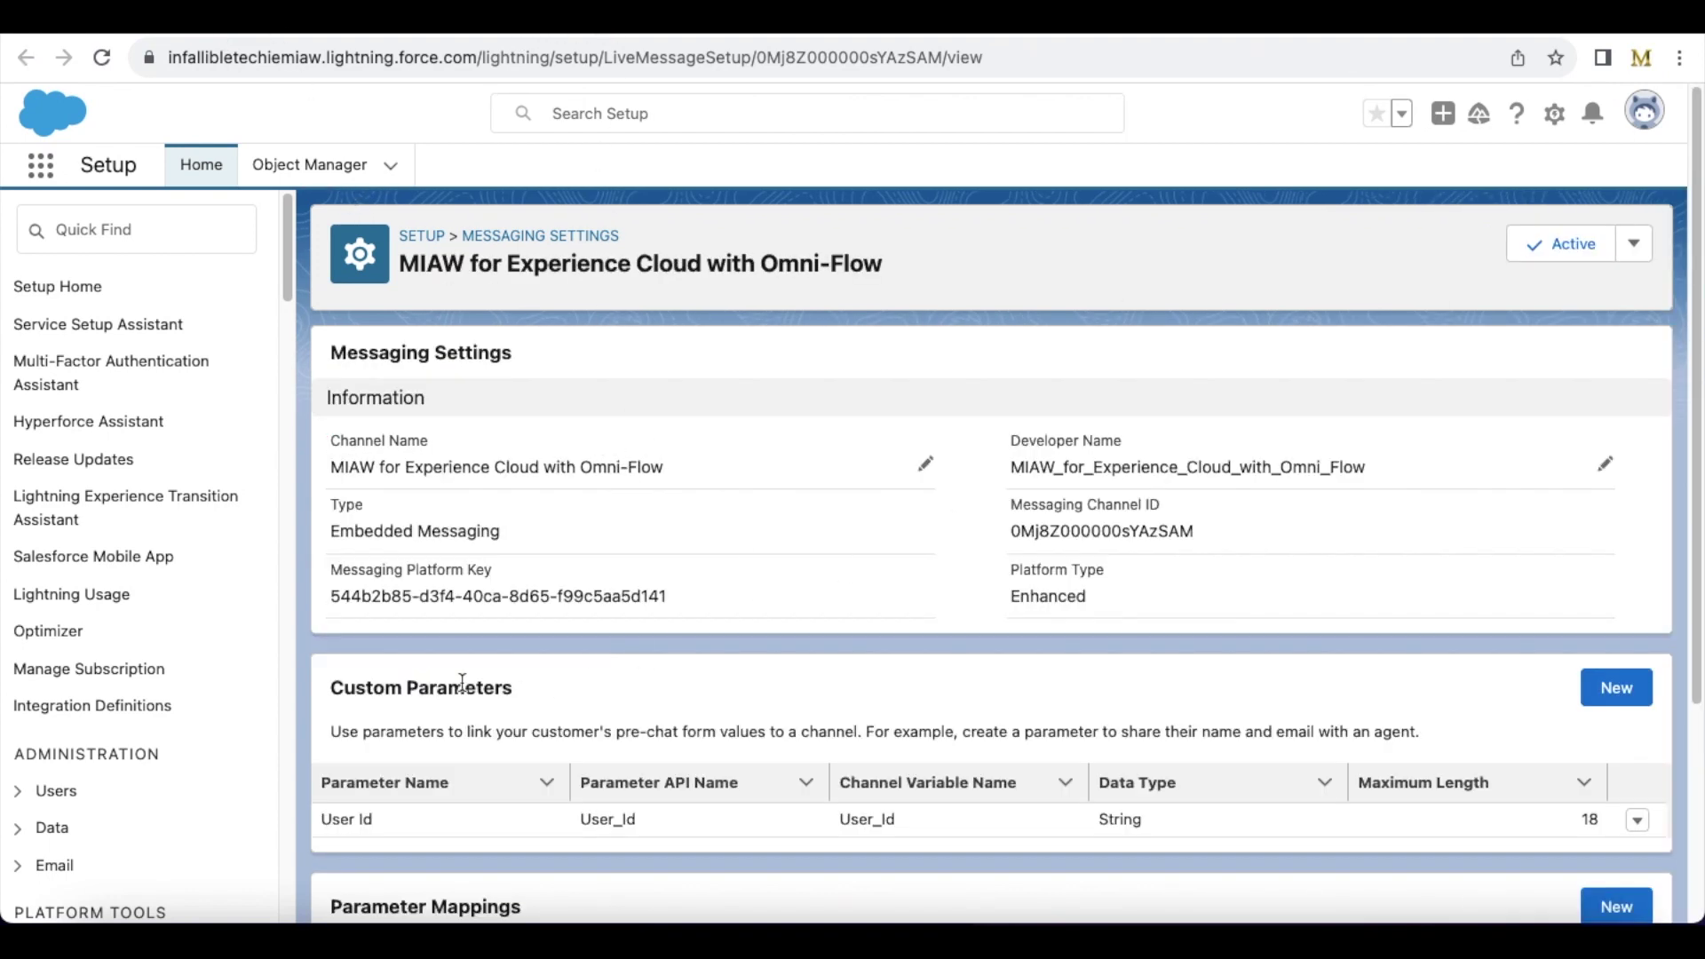
click(325, 819)
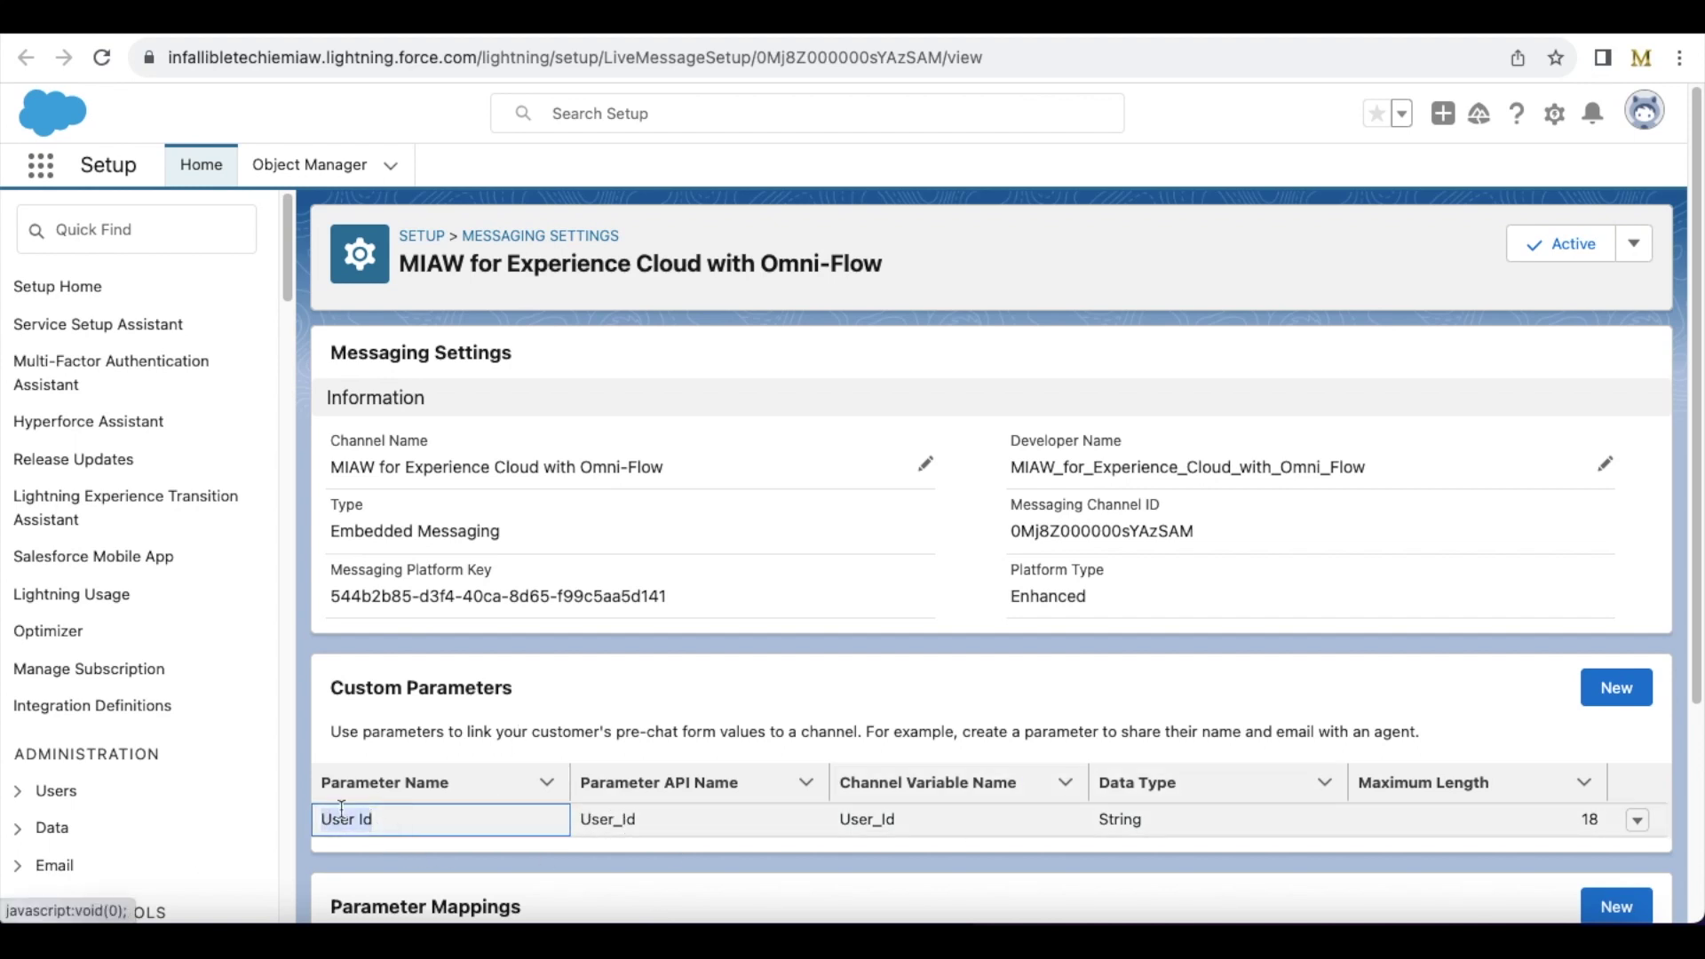
scroll(1693, 271, down, 3)
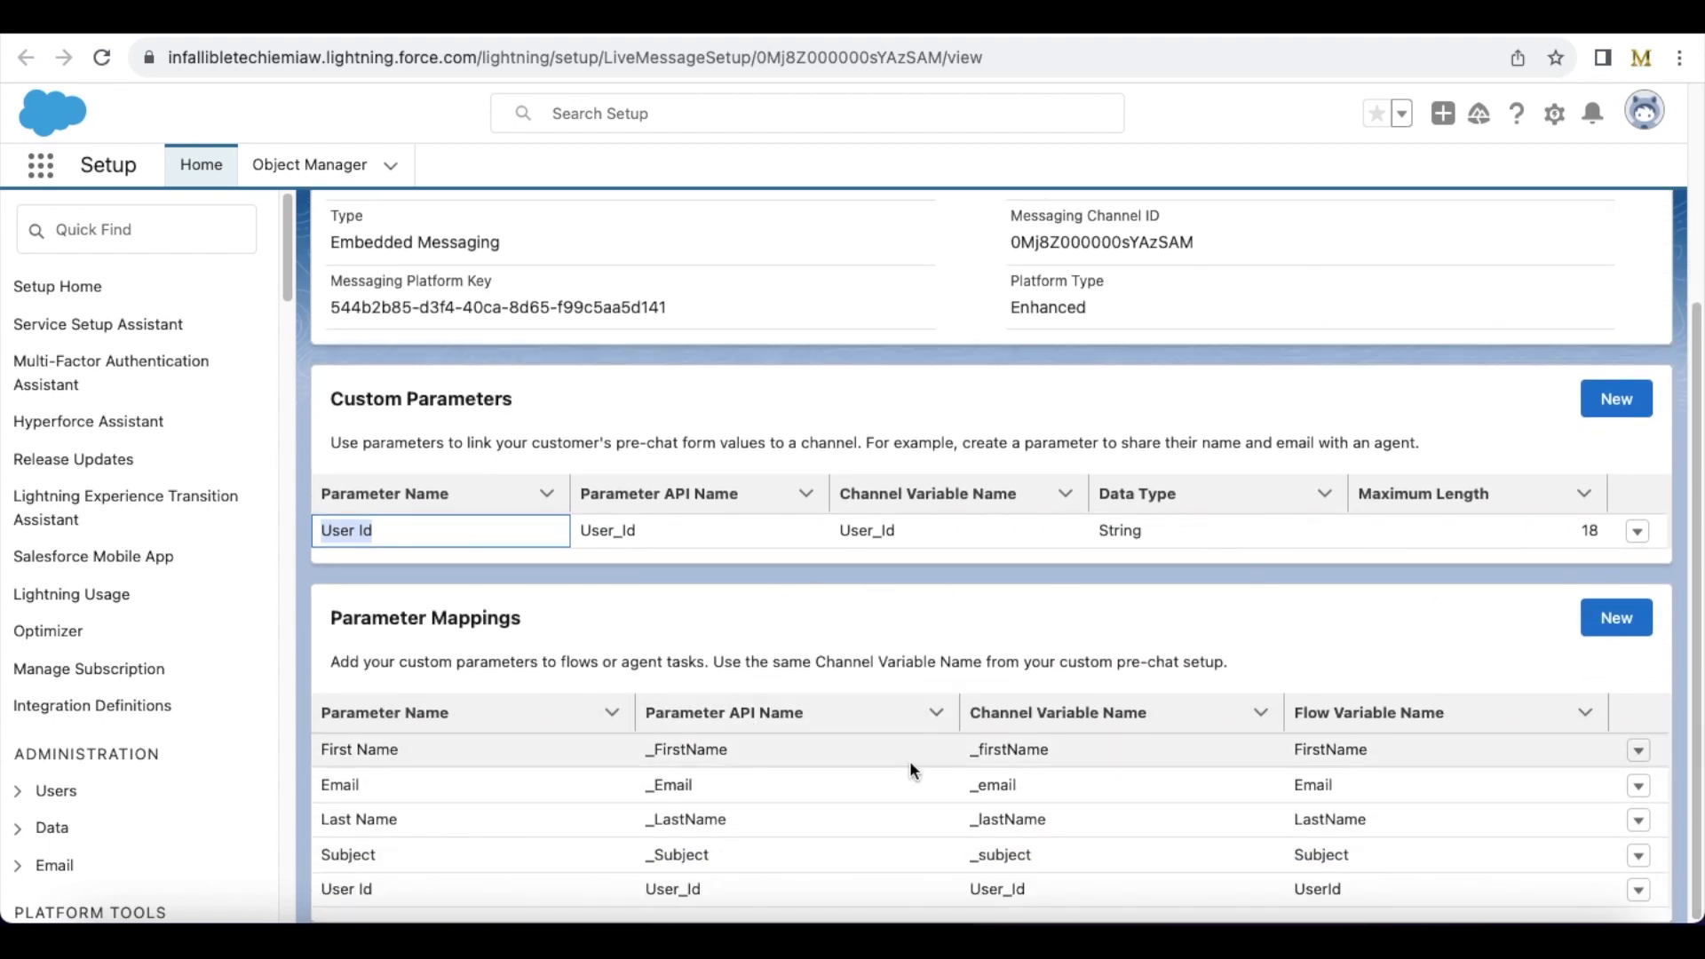
drag(323, 895, 1080, 898)
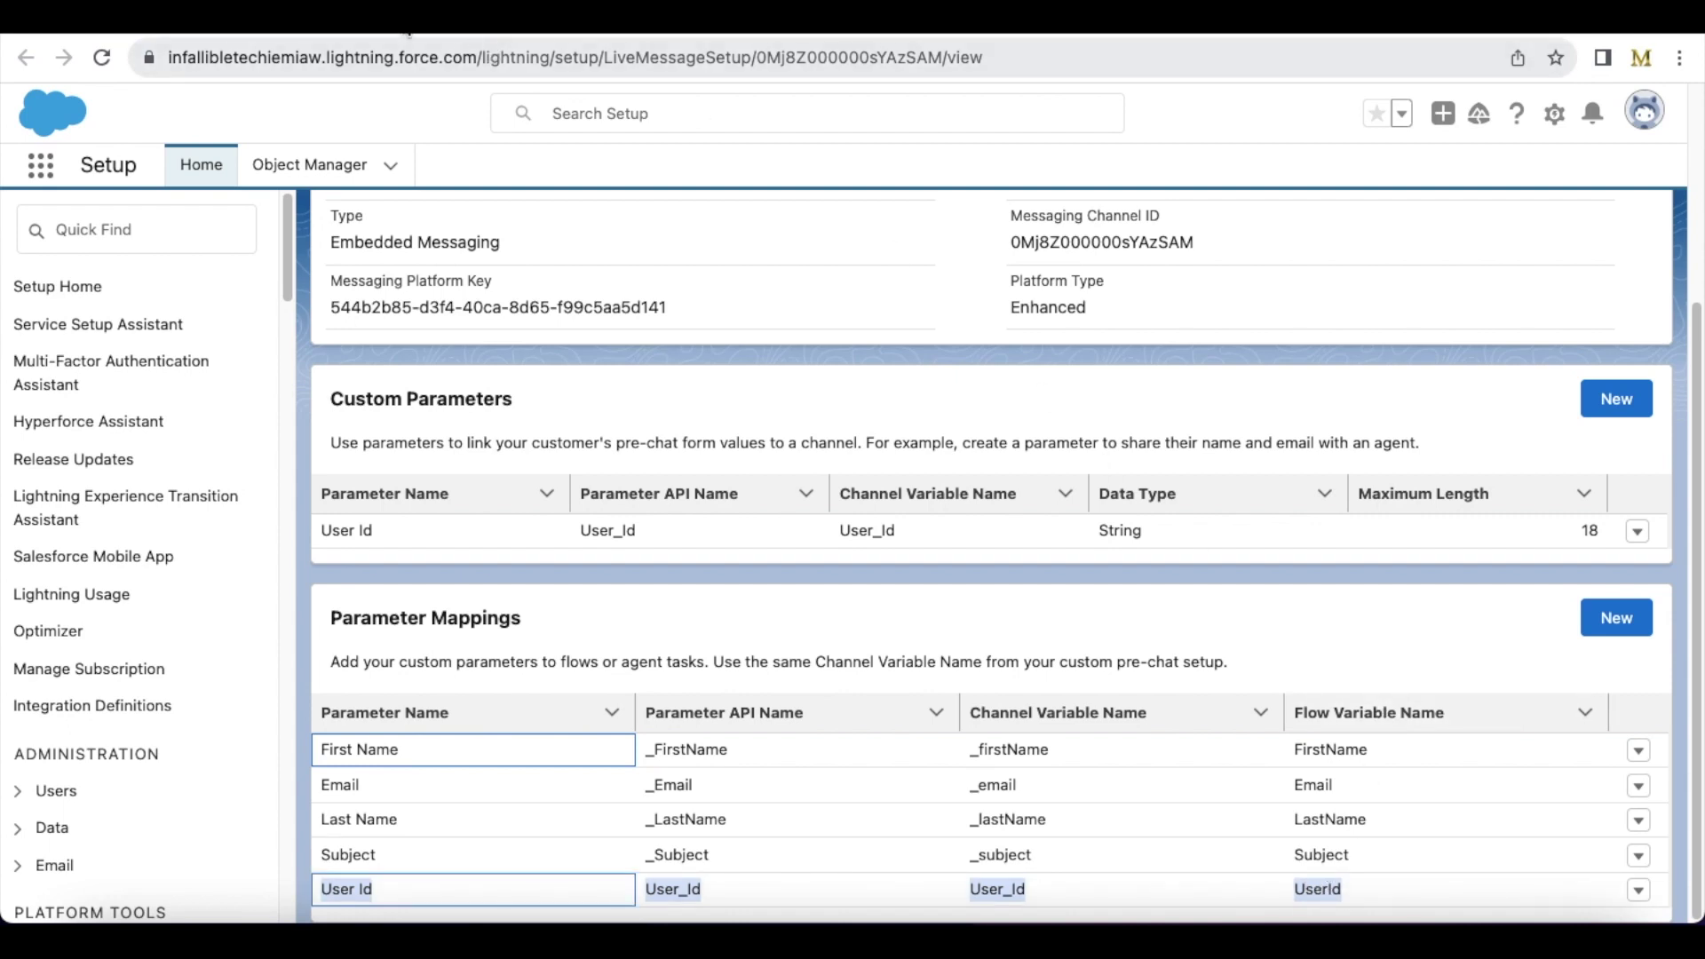
Compare the mapping against the flow's UserId variable API name, then go to the embedded service deployment.
click(407, 36)
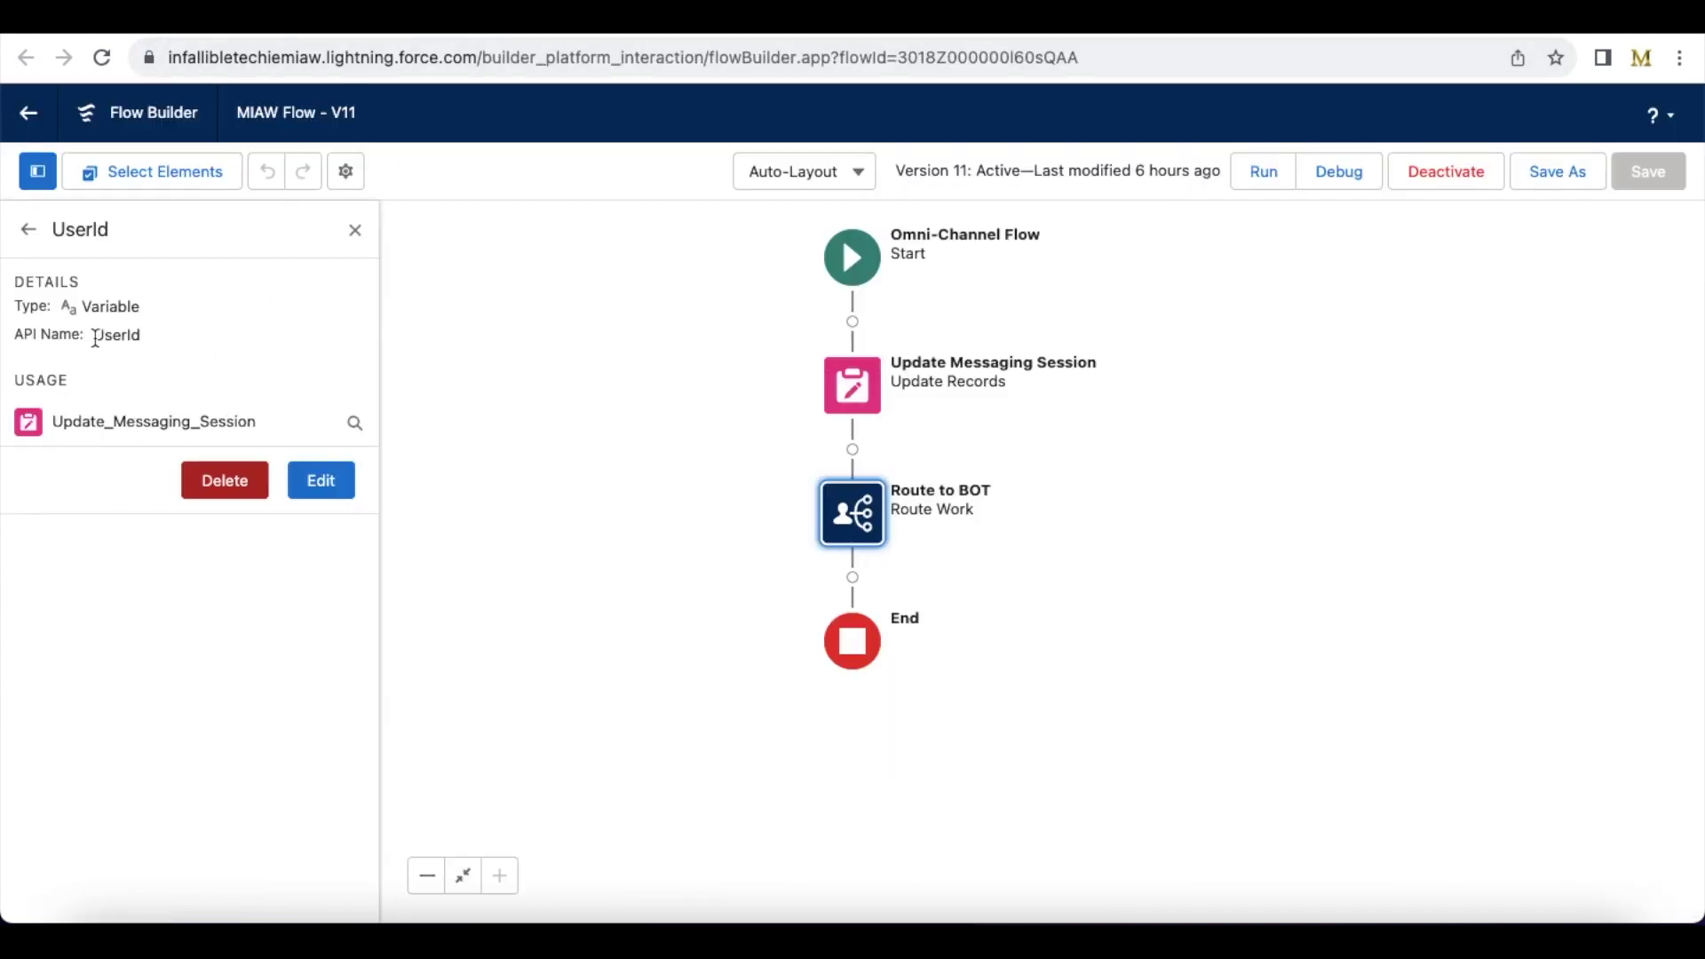
drag(95, 338, 145, 343)
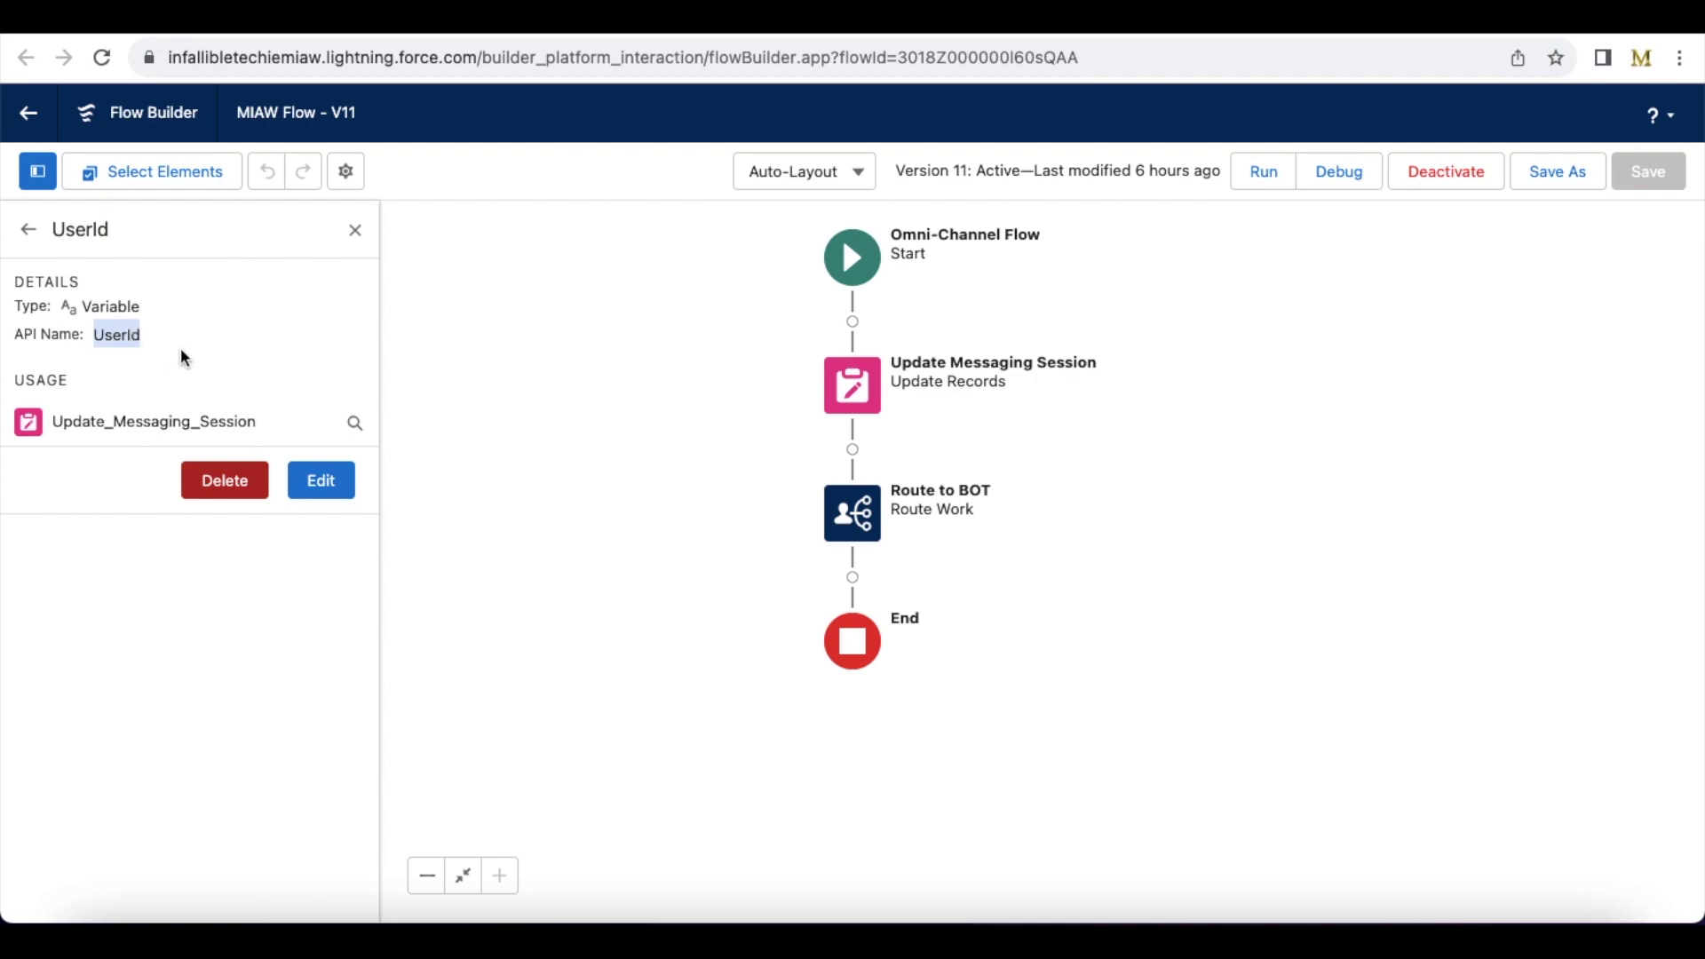
click(863, 35)
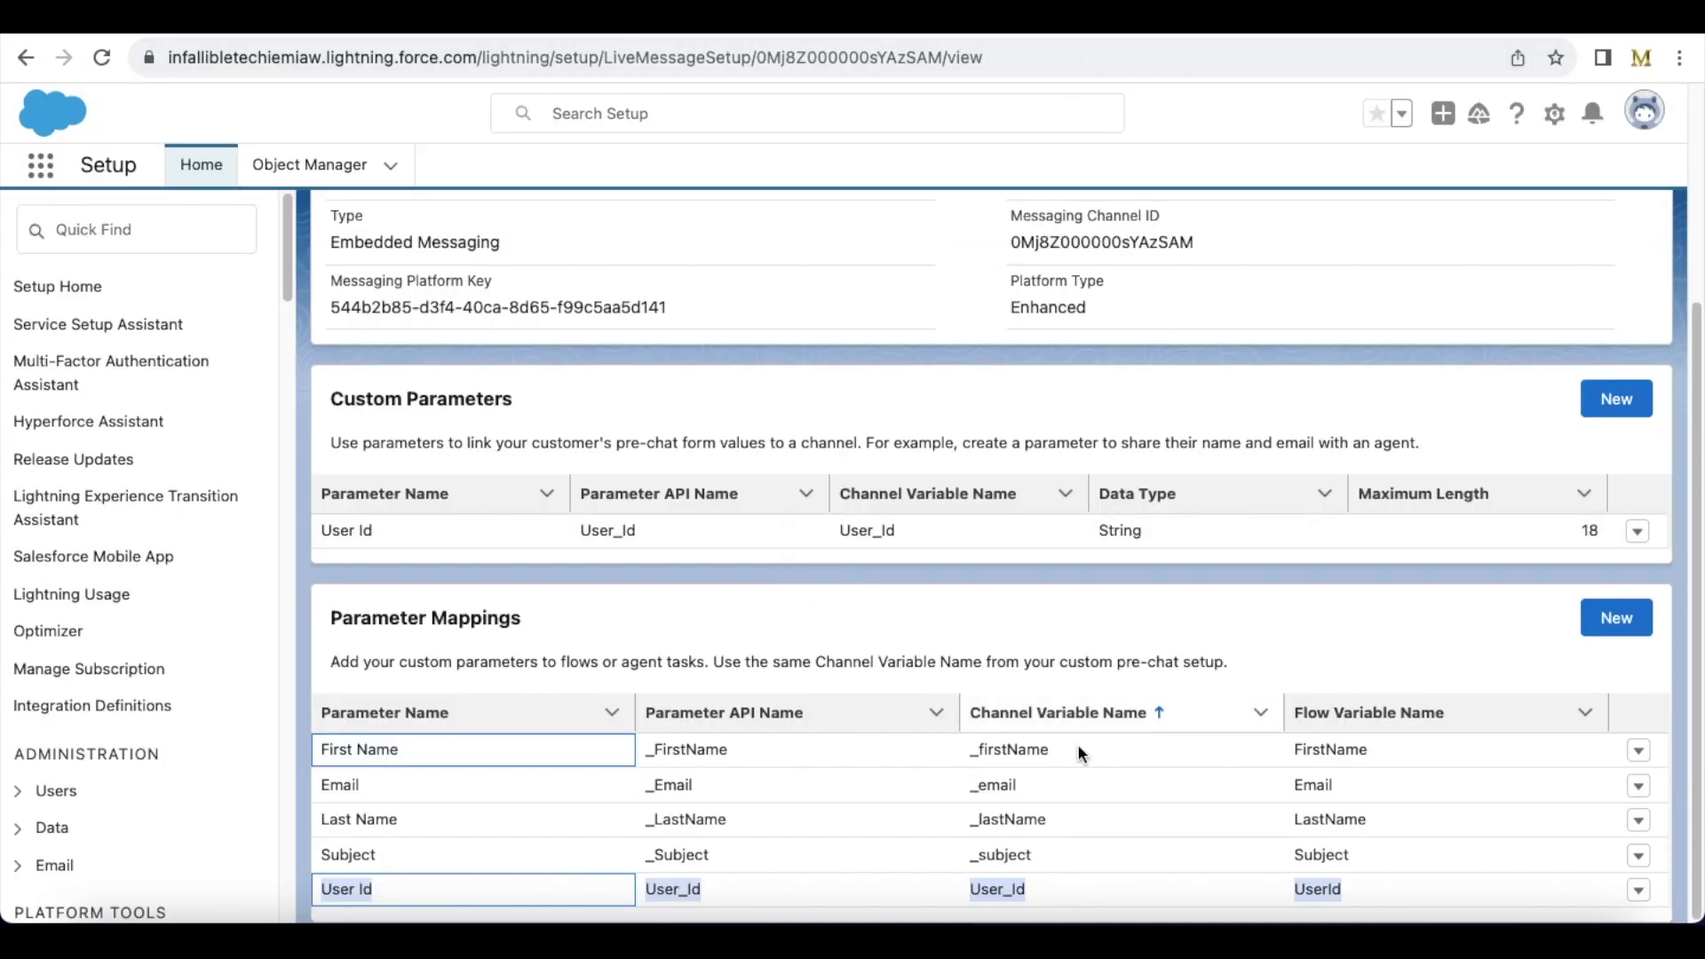
click(799, 36)
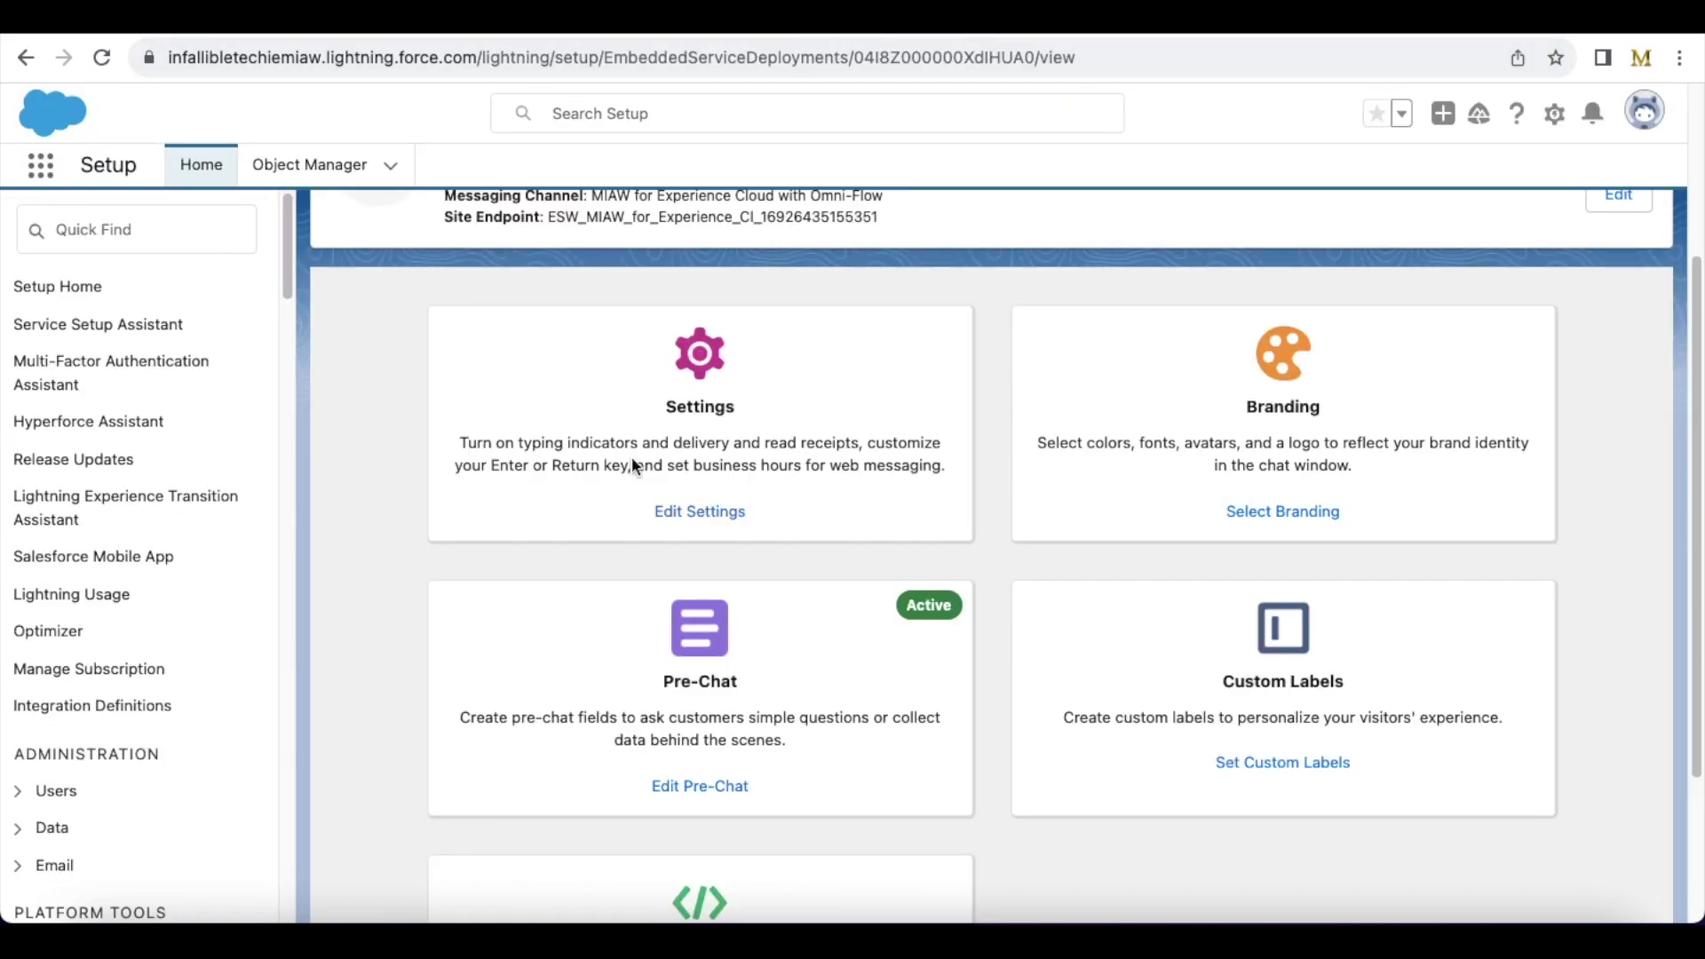
Open Edit Pre-Chat and confirm User_Id is among the selected Hidden Pre-Chat Fields.
scroll(602, 404, up, 3)
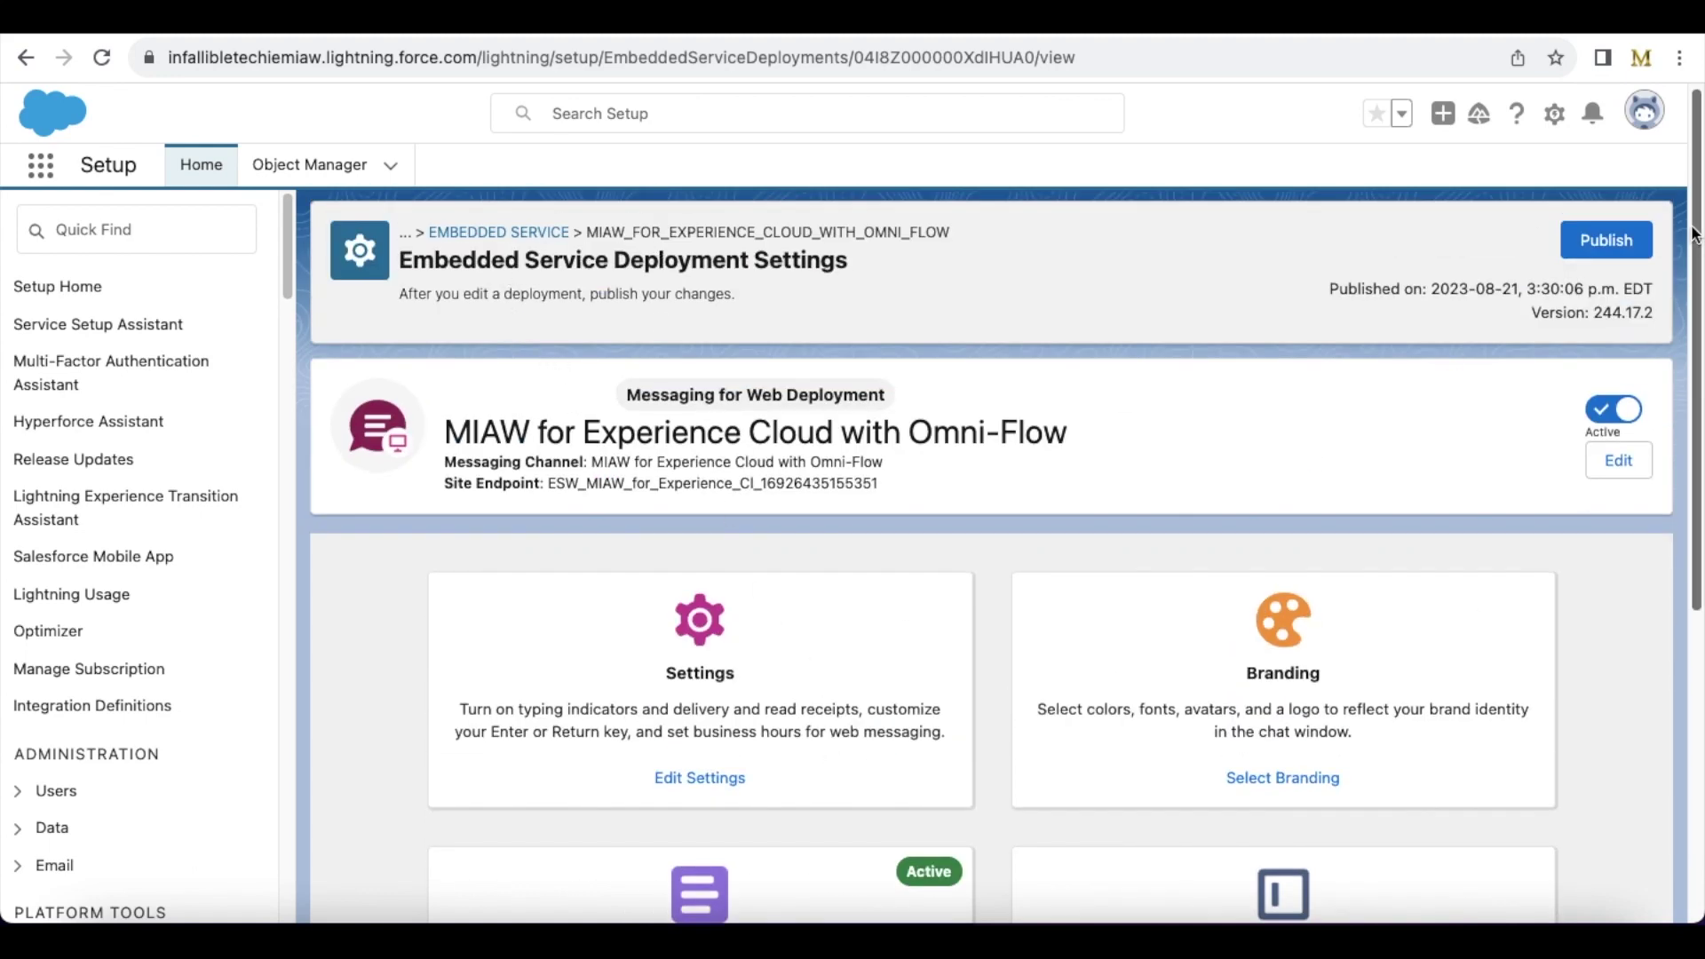
scroll(799, 710, down, 3)
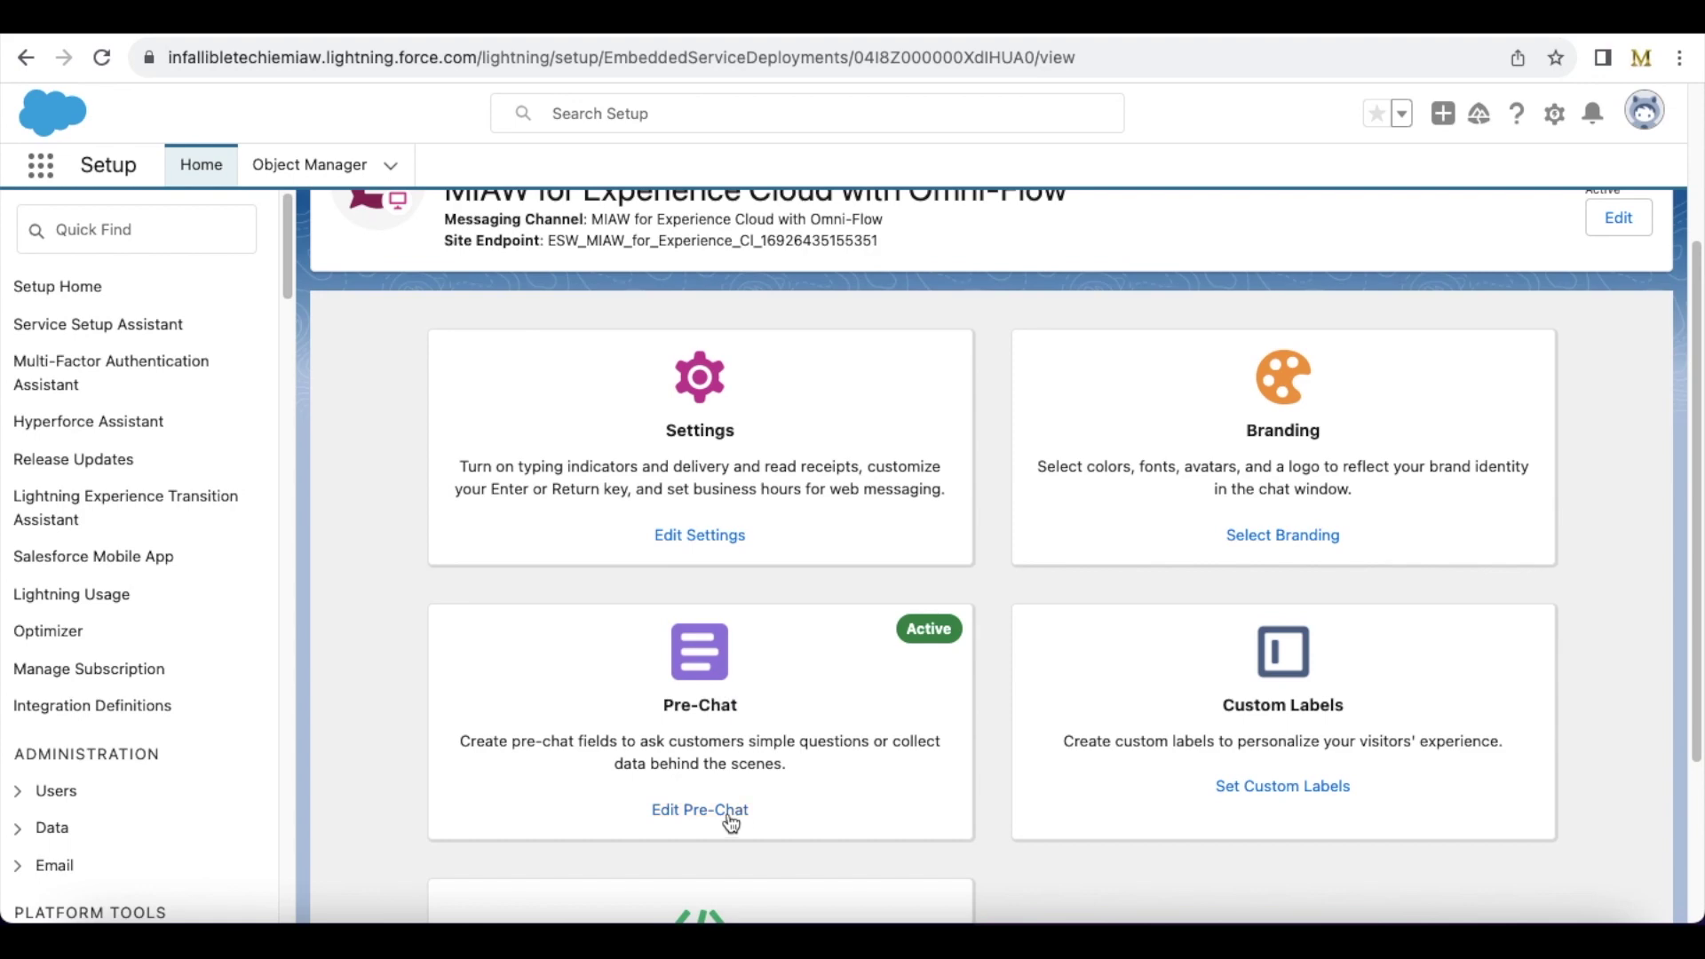
click(731, 811)
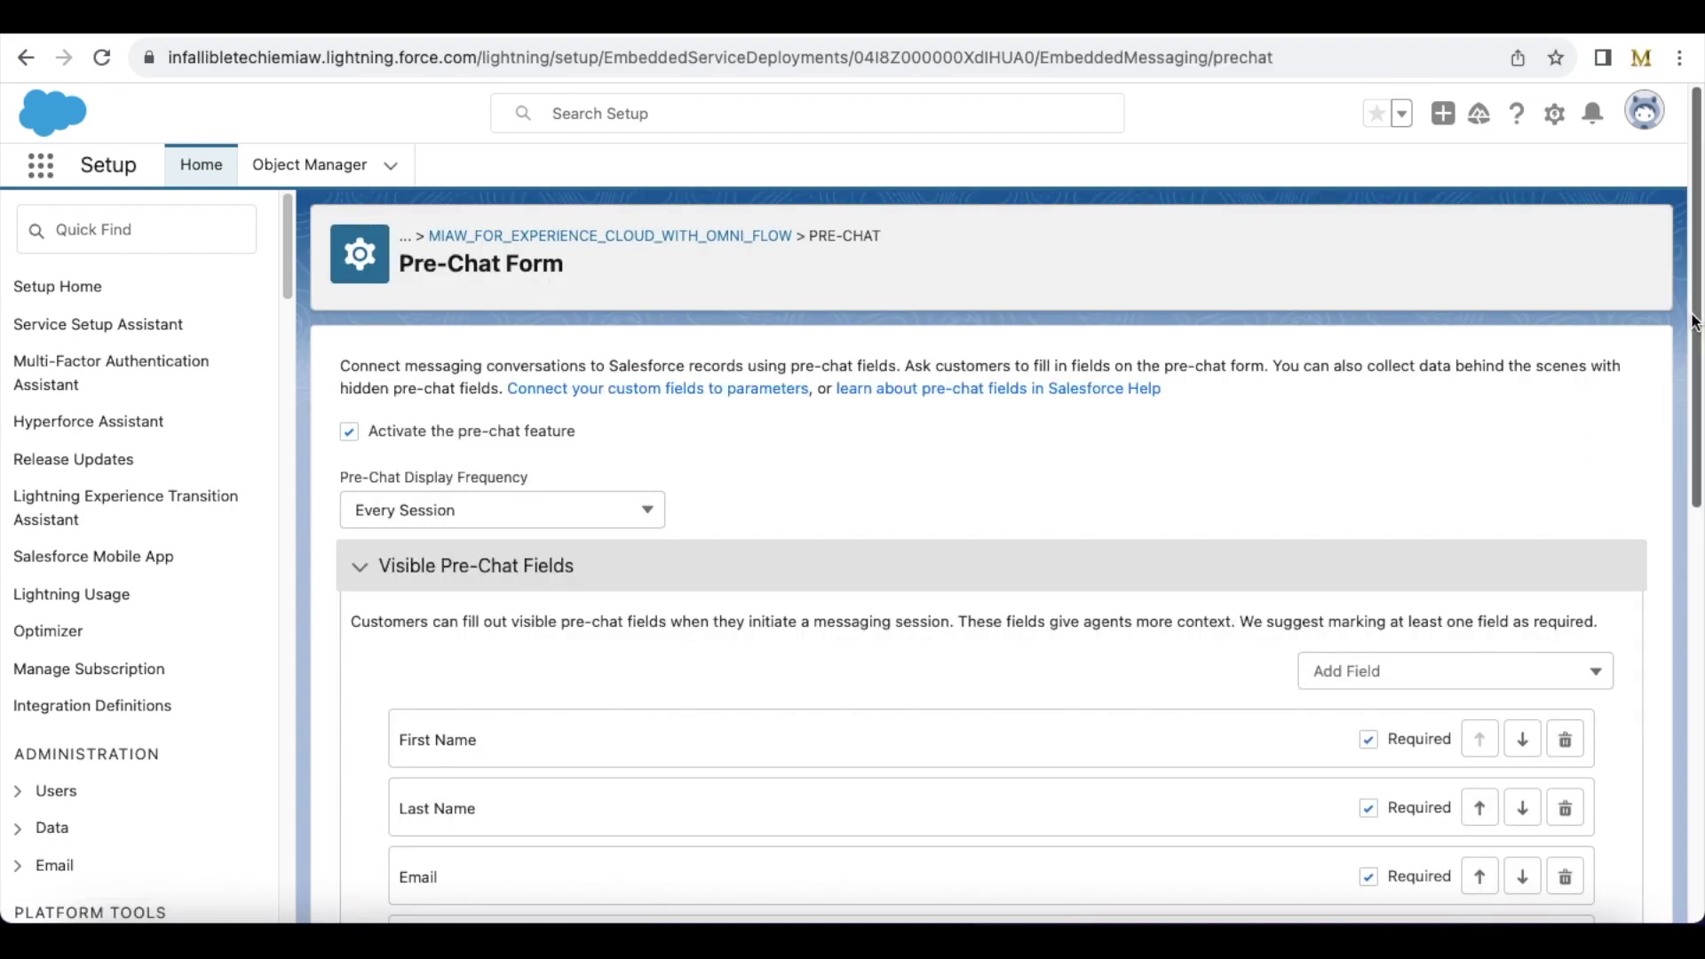
drag(1693, 322, 1687, 551)
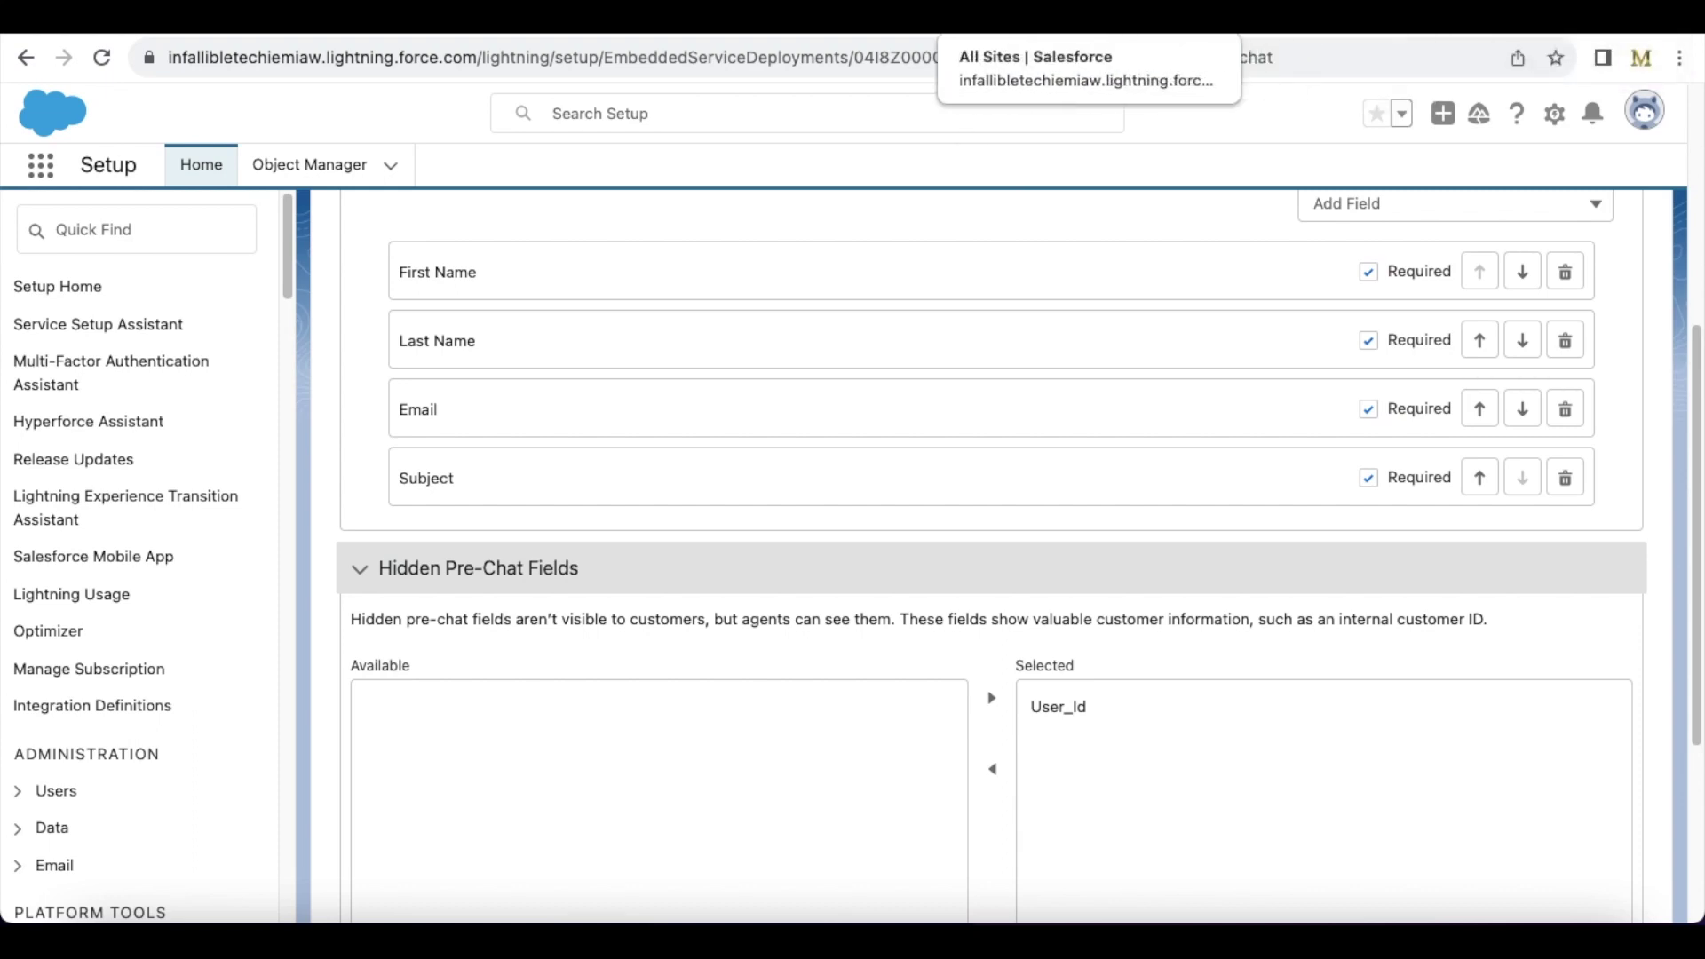
click(955, 18)
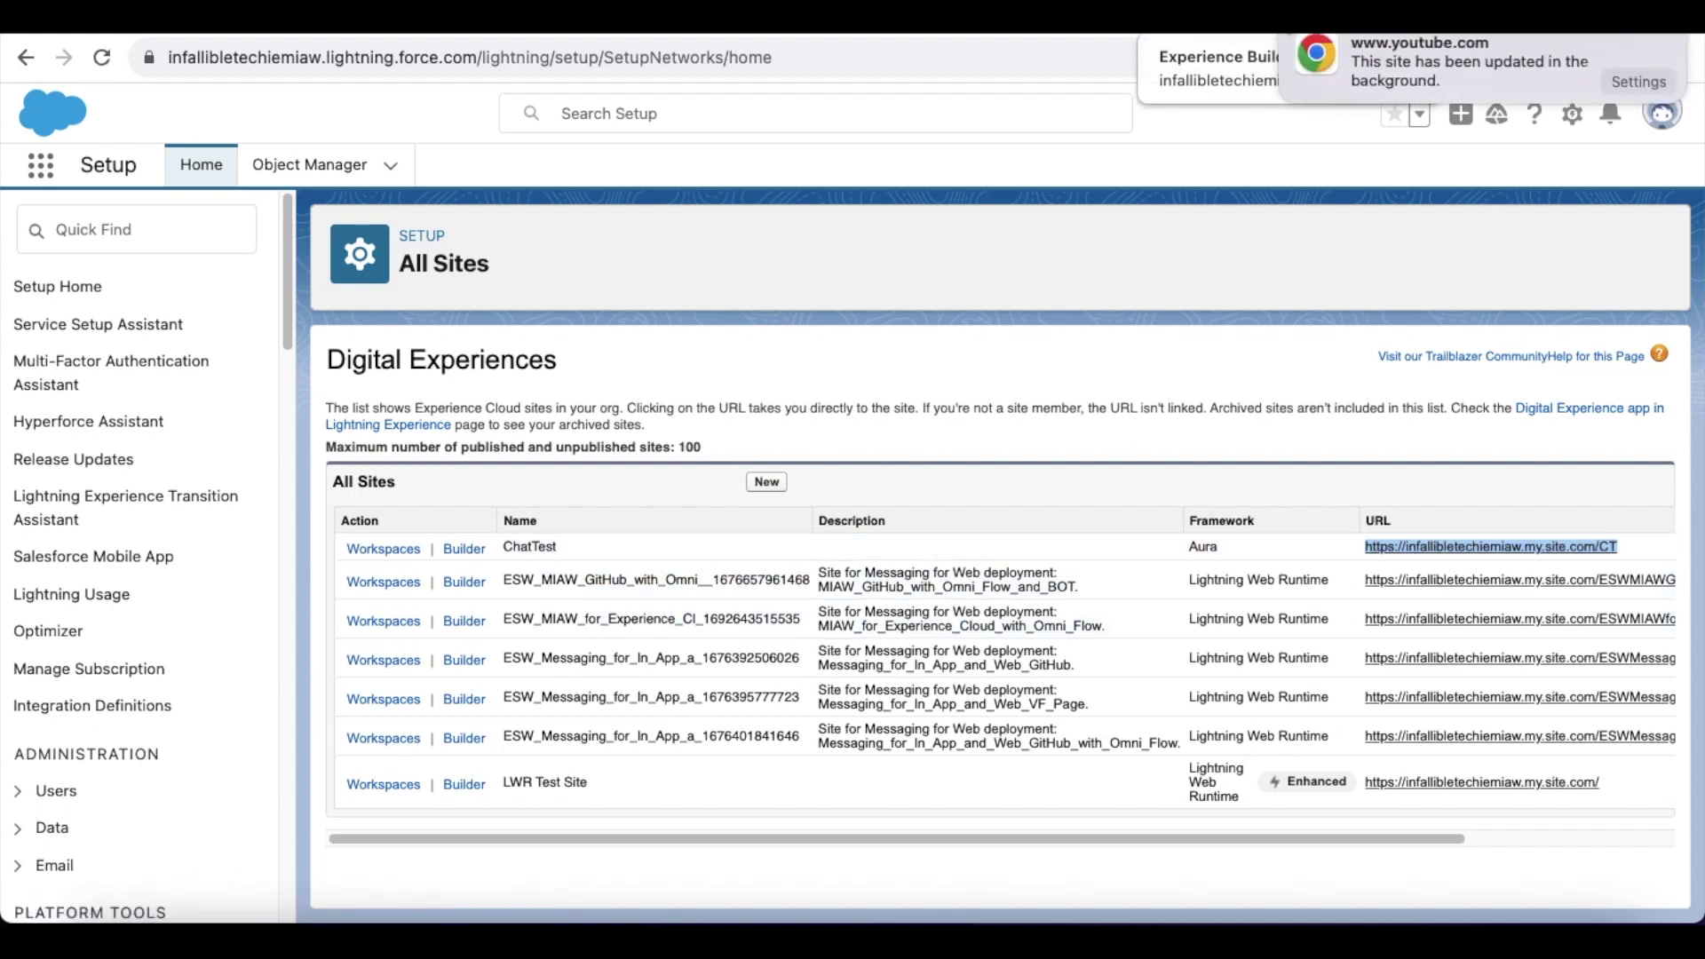
Open the site's Head Markup from Experience Builder's Settings > Advanced.
click(1226, 26)
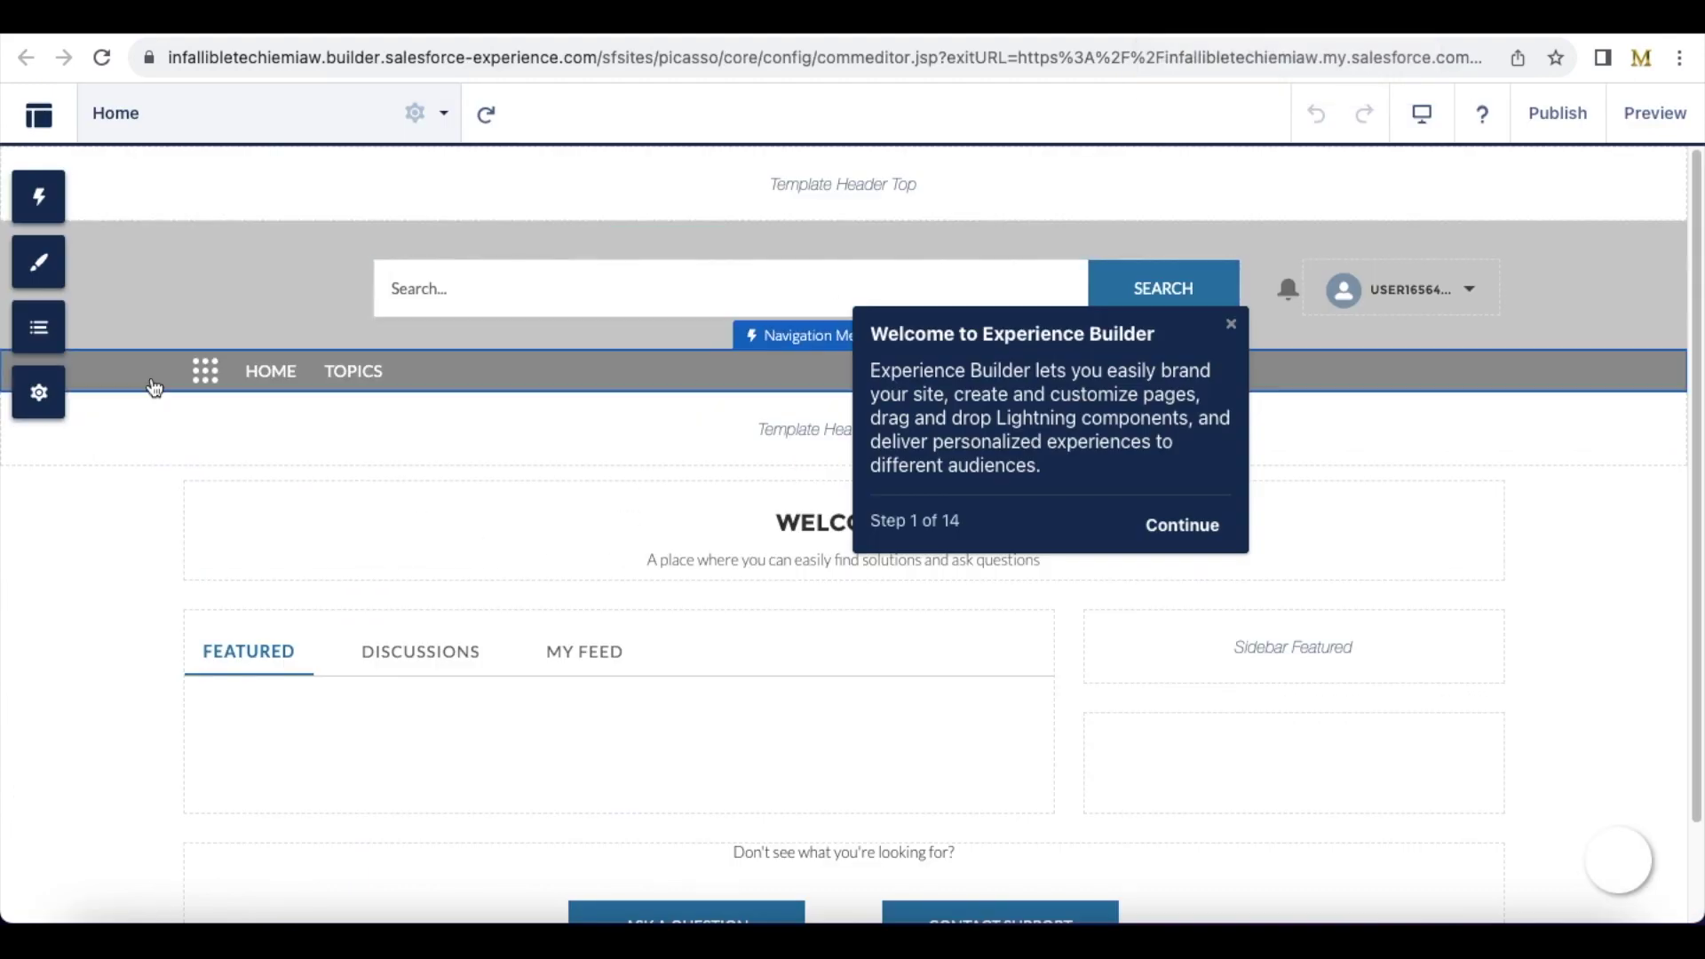
click(39, 391)
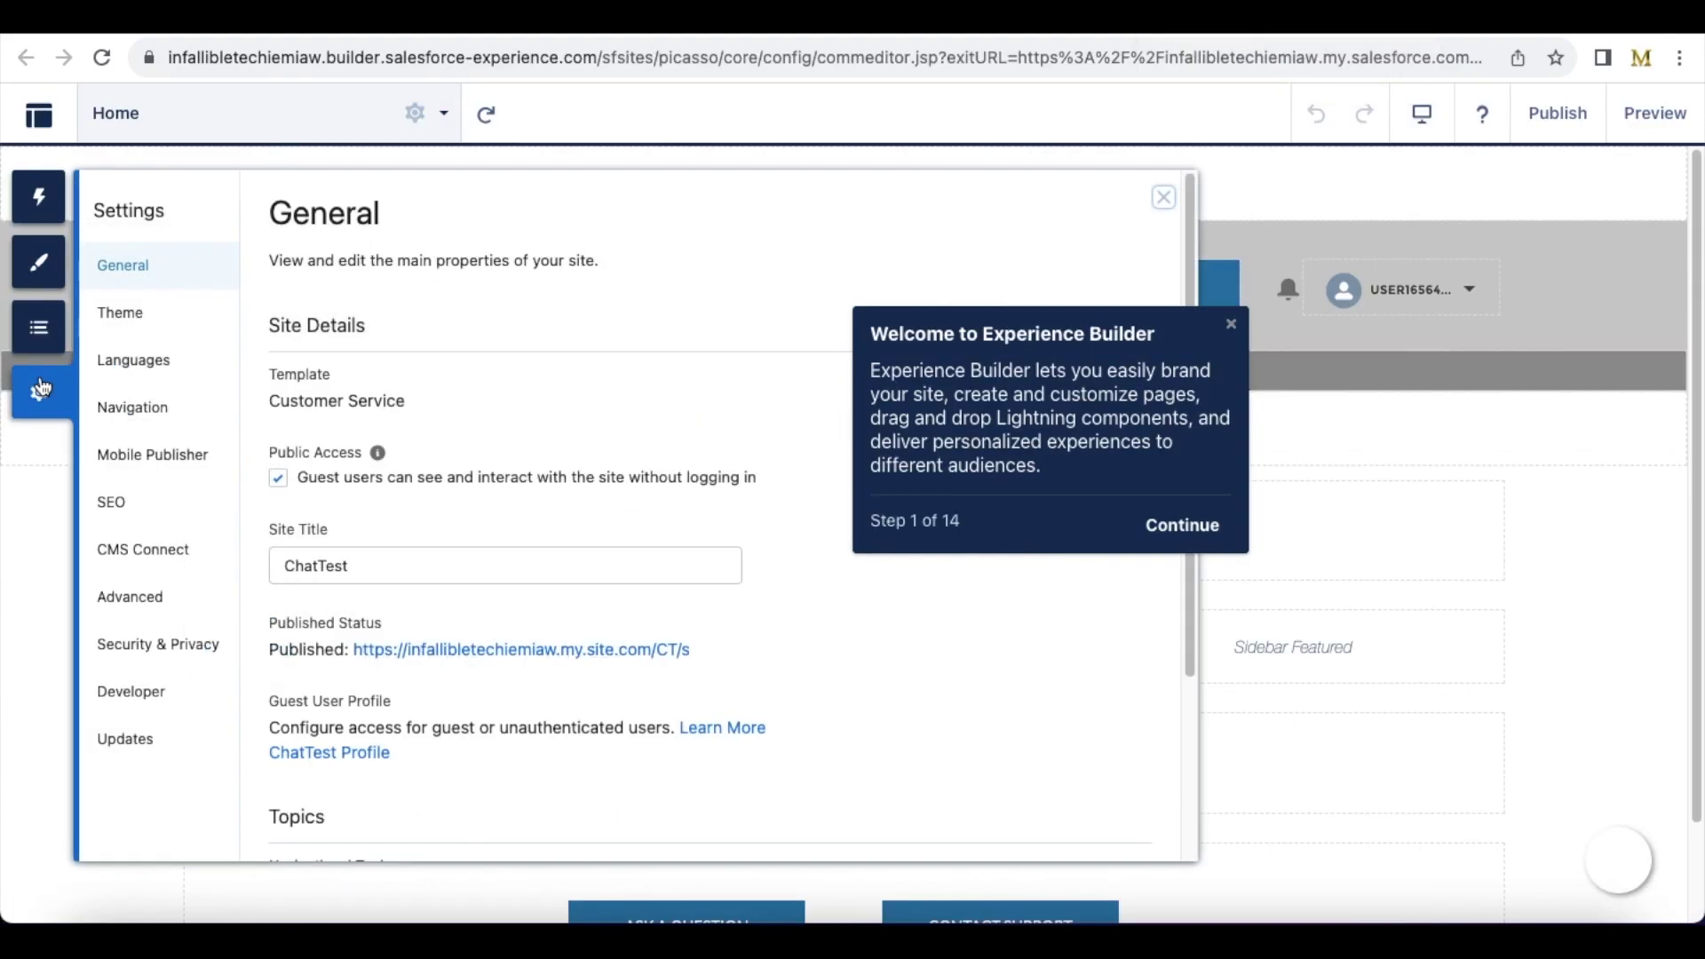
click(158, 609)
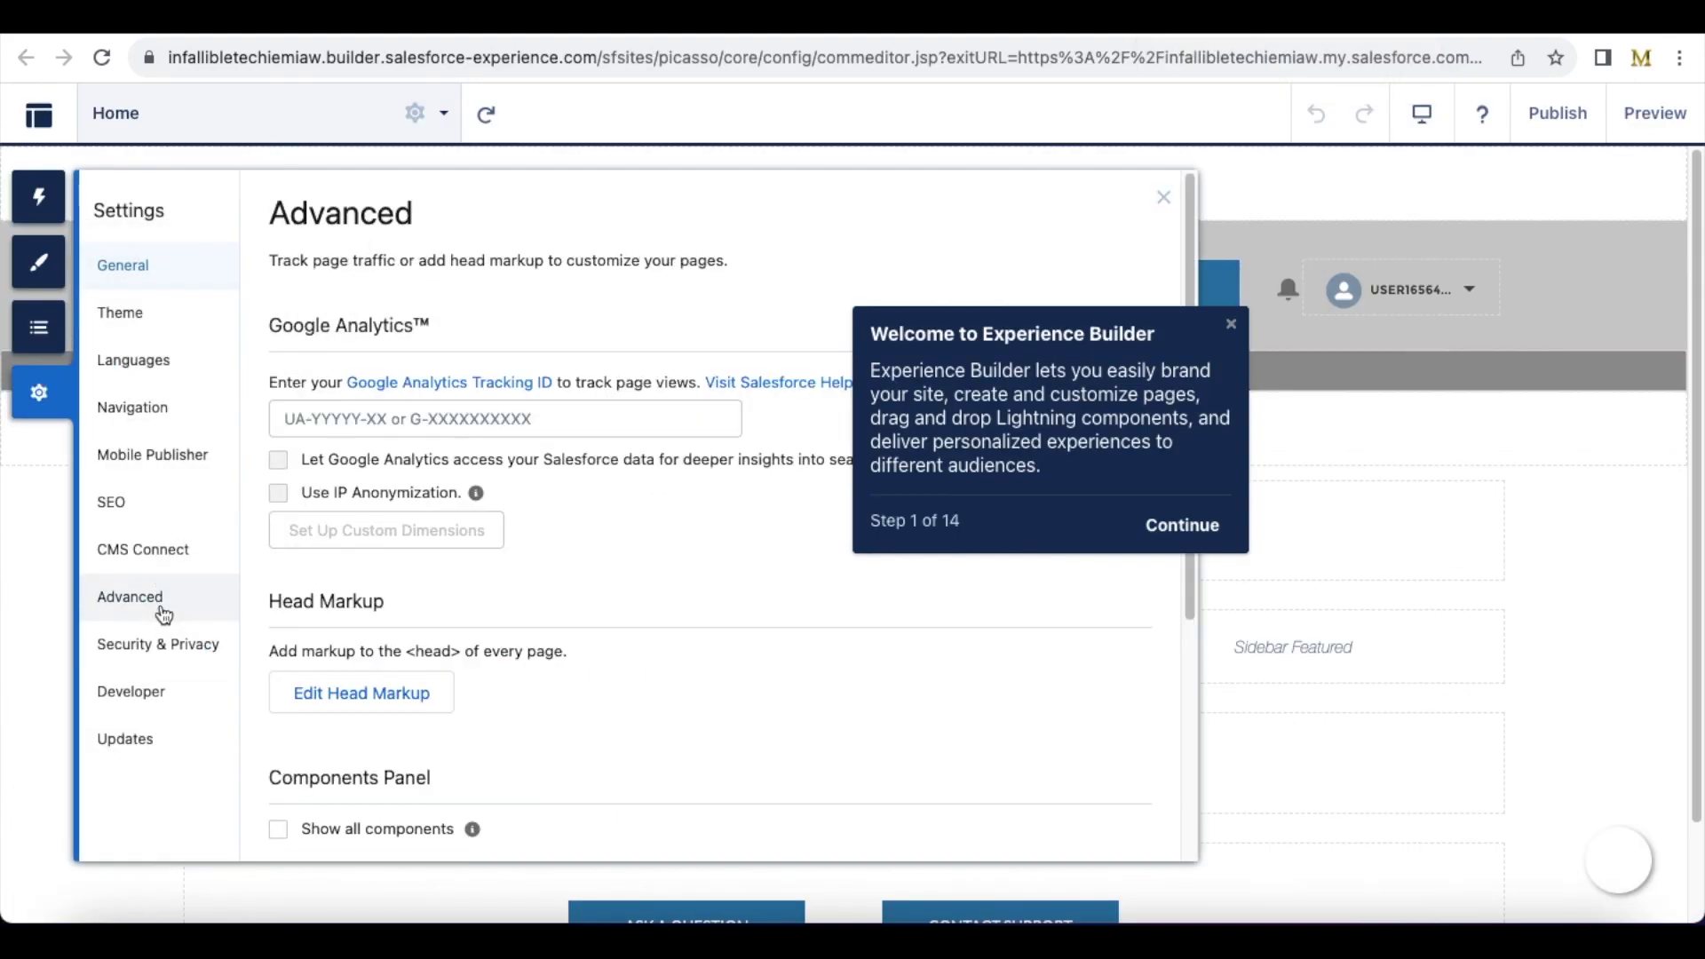
click(341, 692)
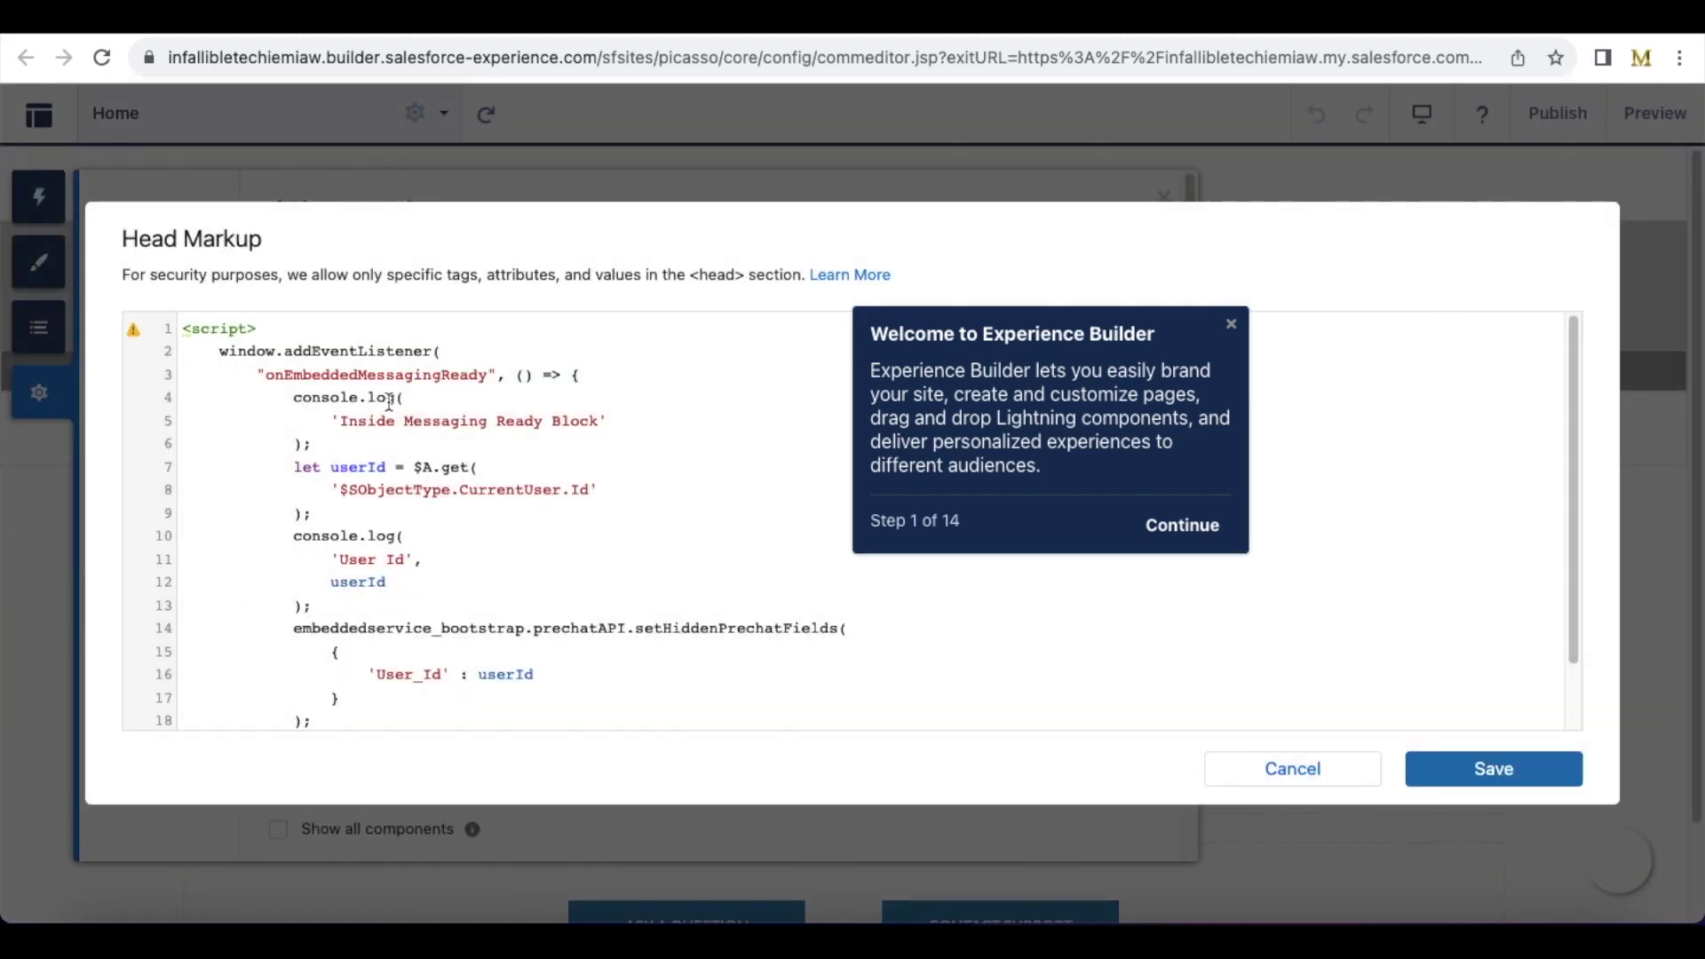
drag(1574, 515, 1571, 431)
Compare the script's User_Id field name with the channel's User_Id custom parameter.
drag(381, 678, 439, 679)
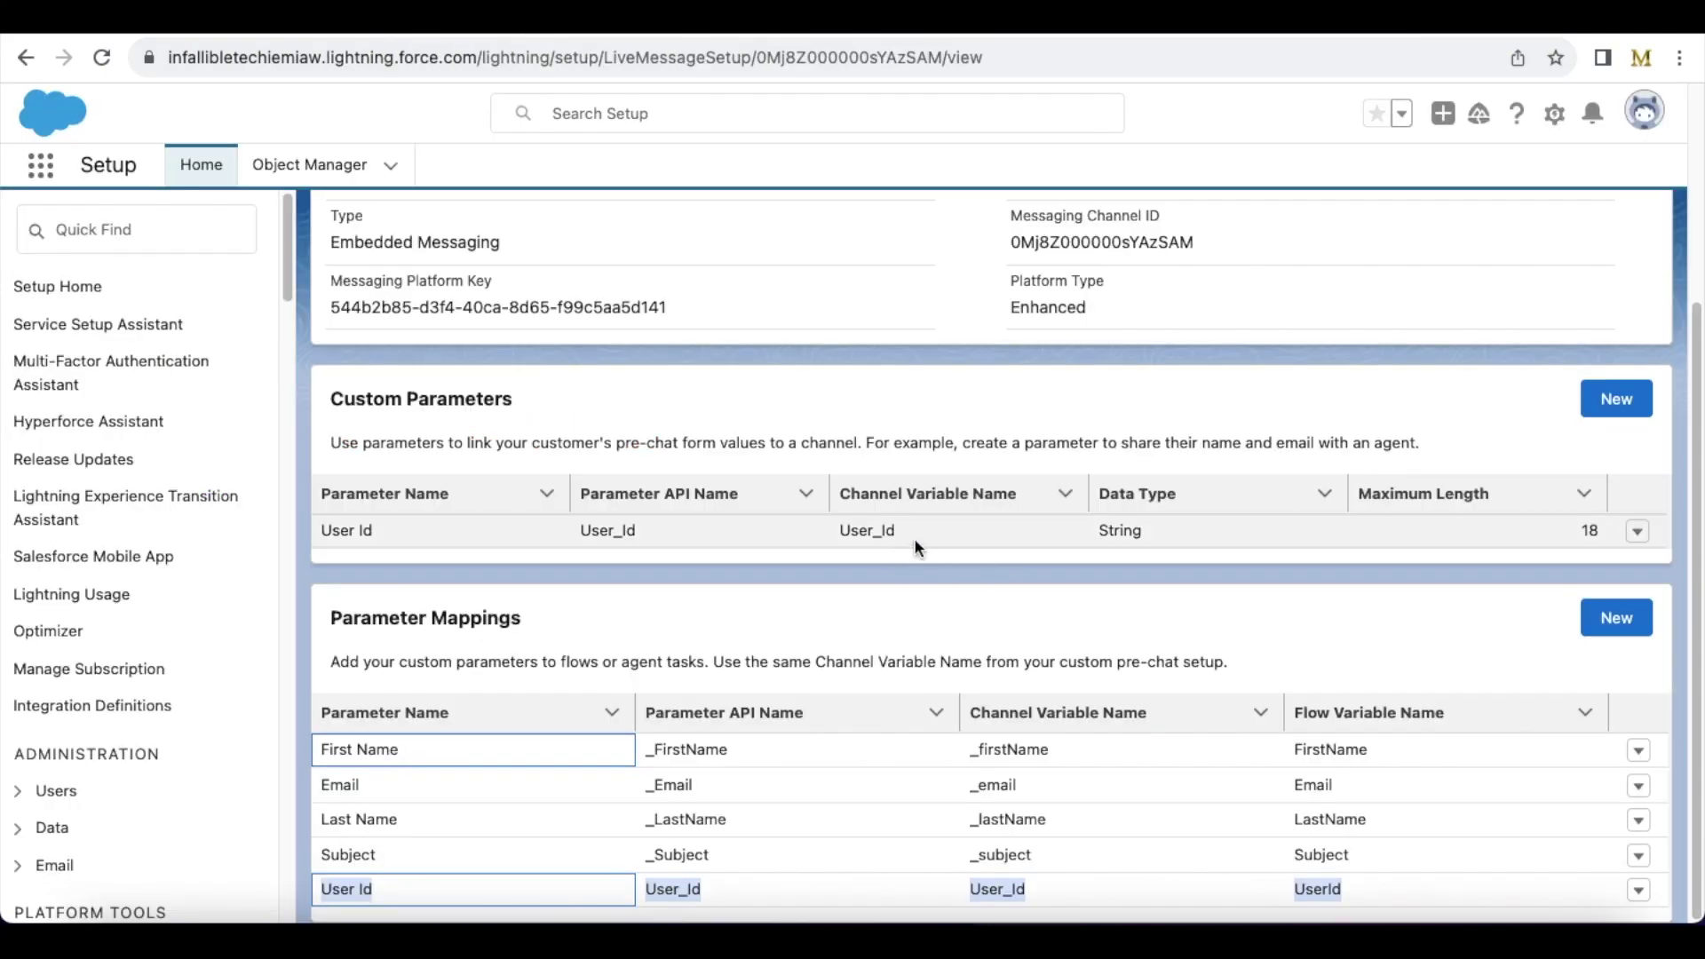
click(862, 533)
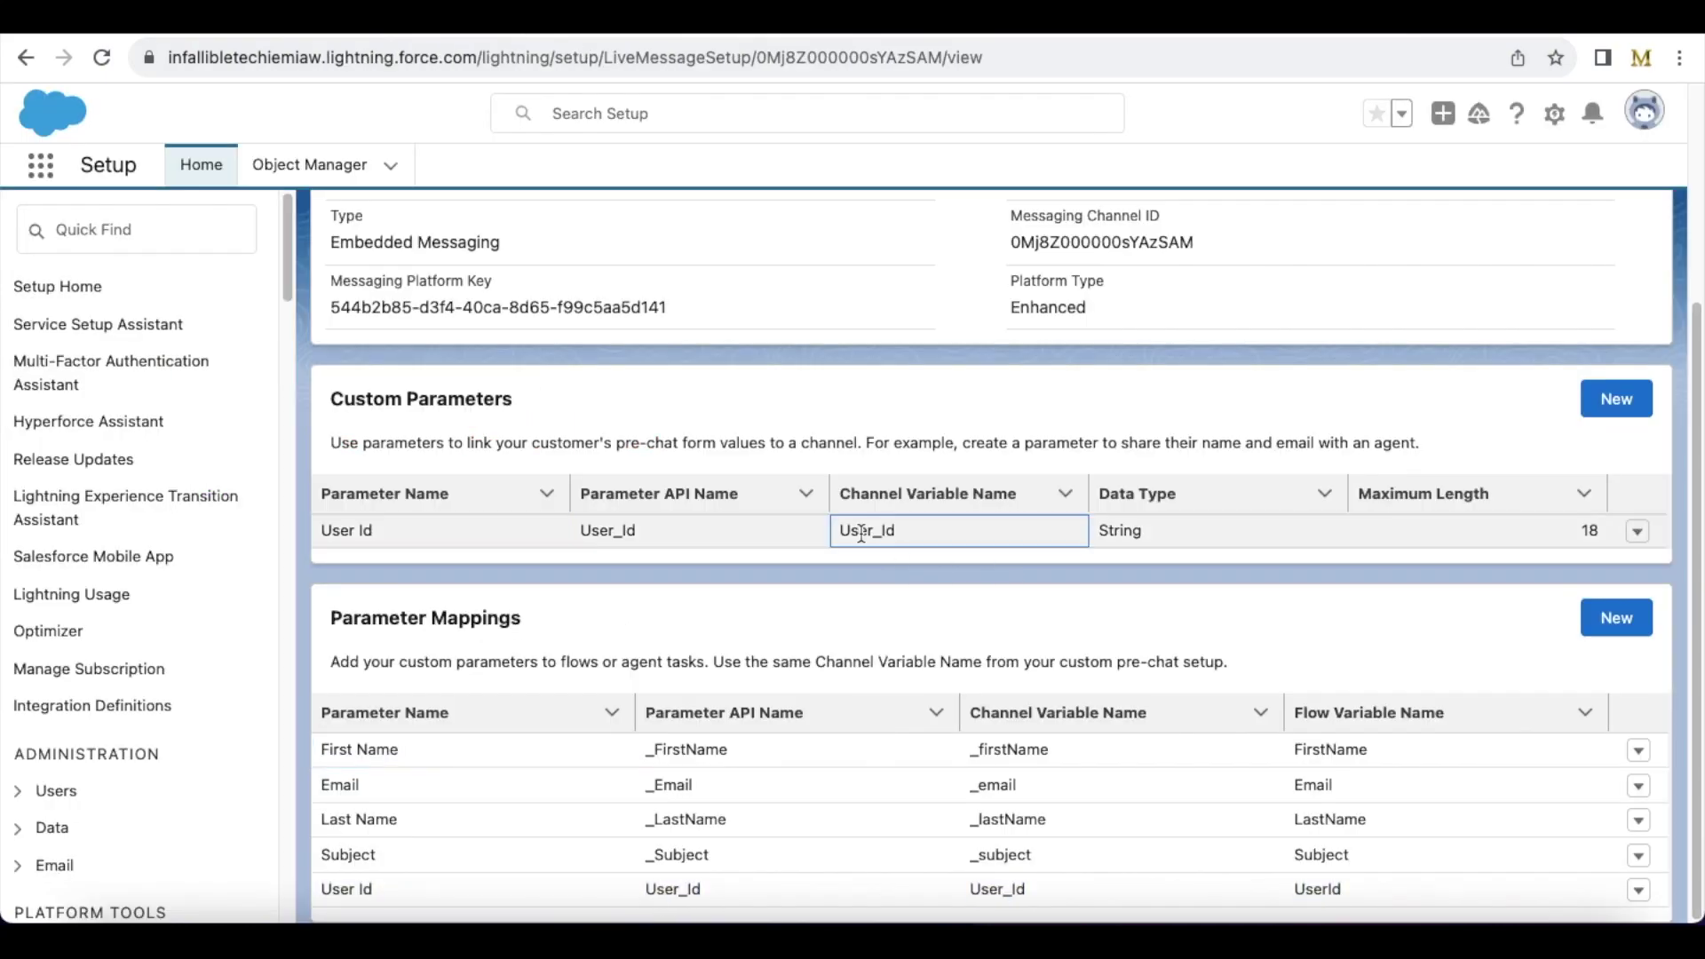
double_click(861, 532)
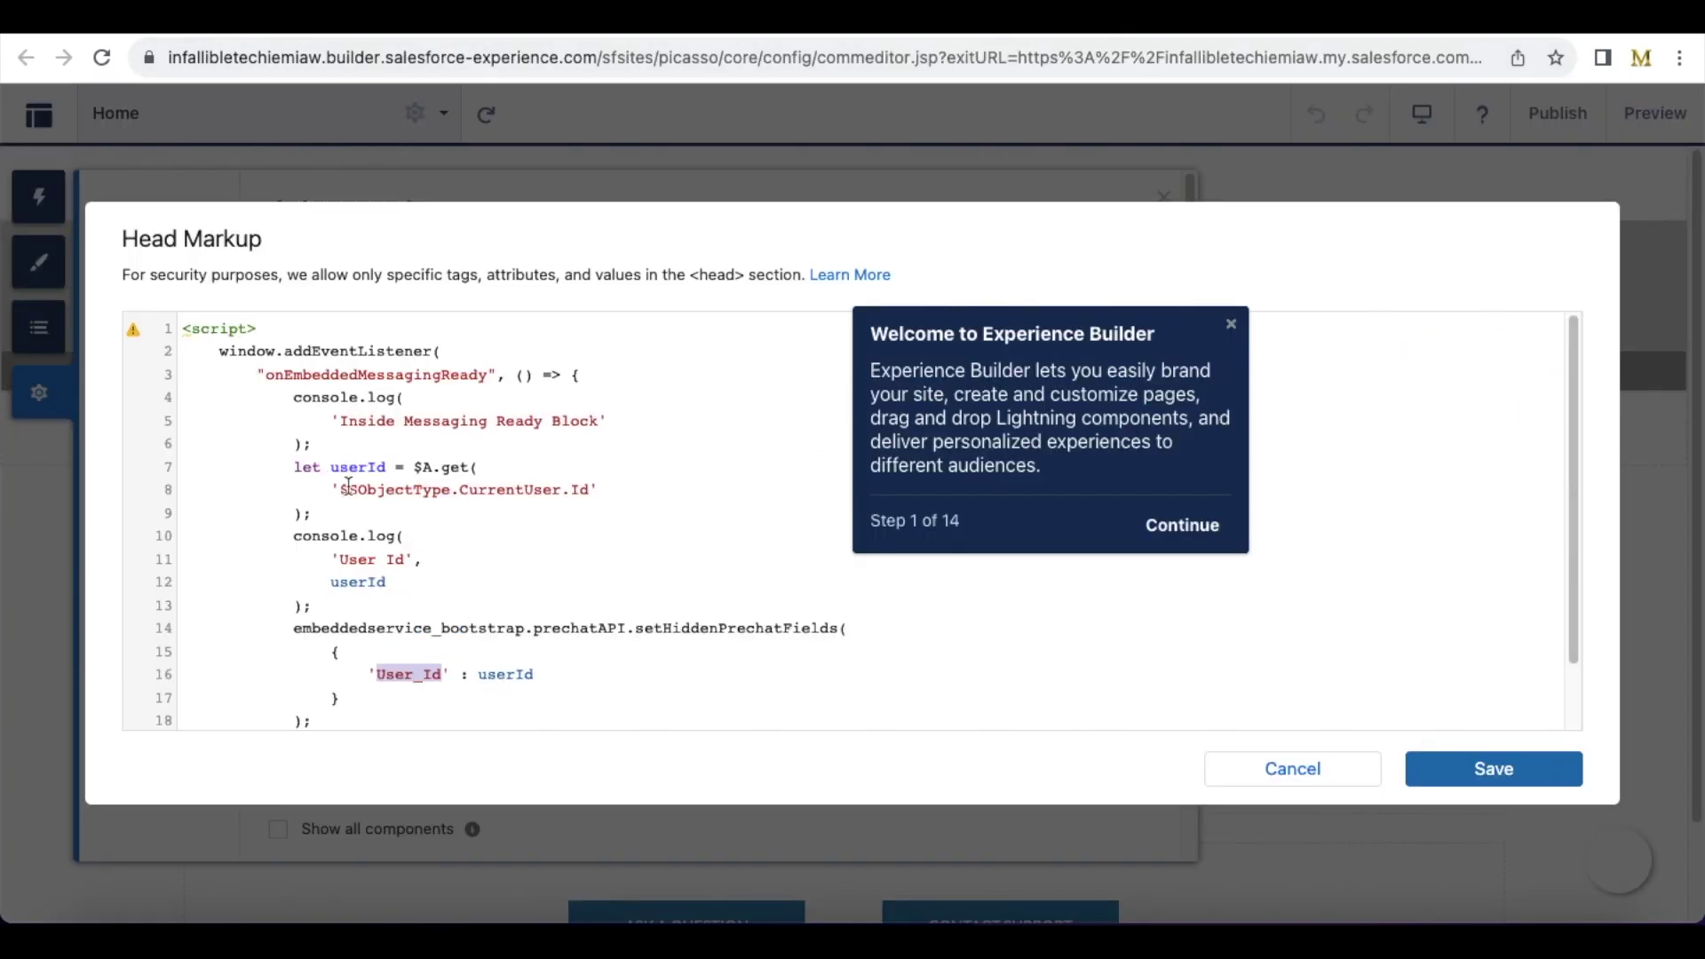
Highlight the $SObjectType.CurrentUser.Id expression and line 16's User_Id to userId mapping in the script.
drag(348, 484, 587, 500)
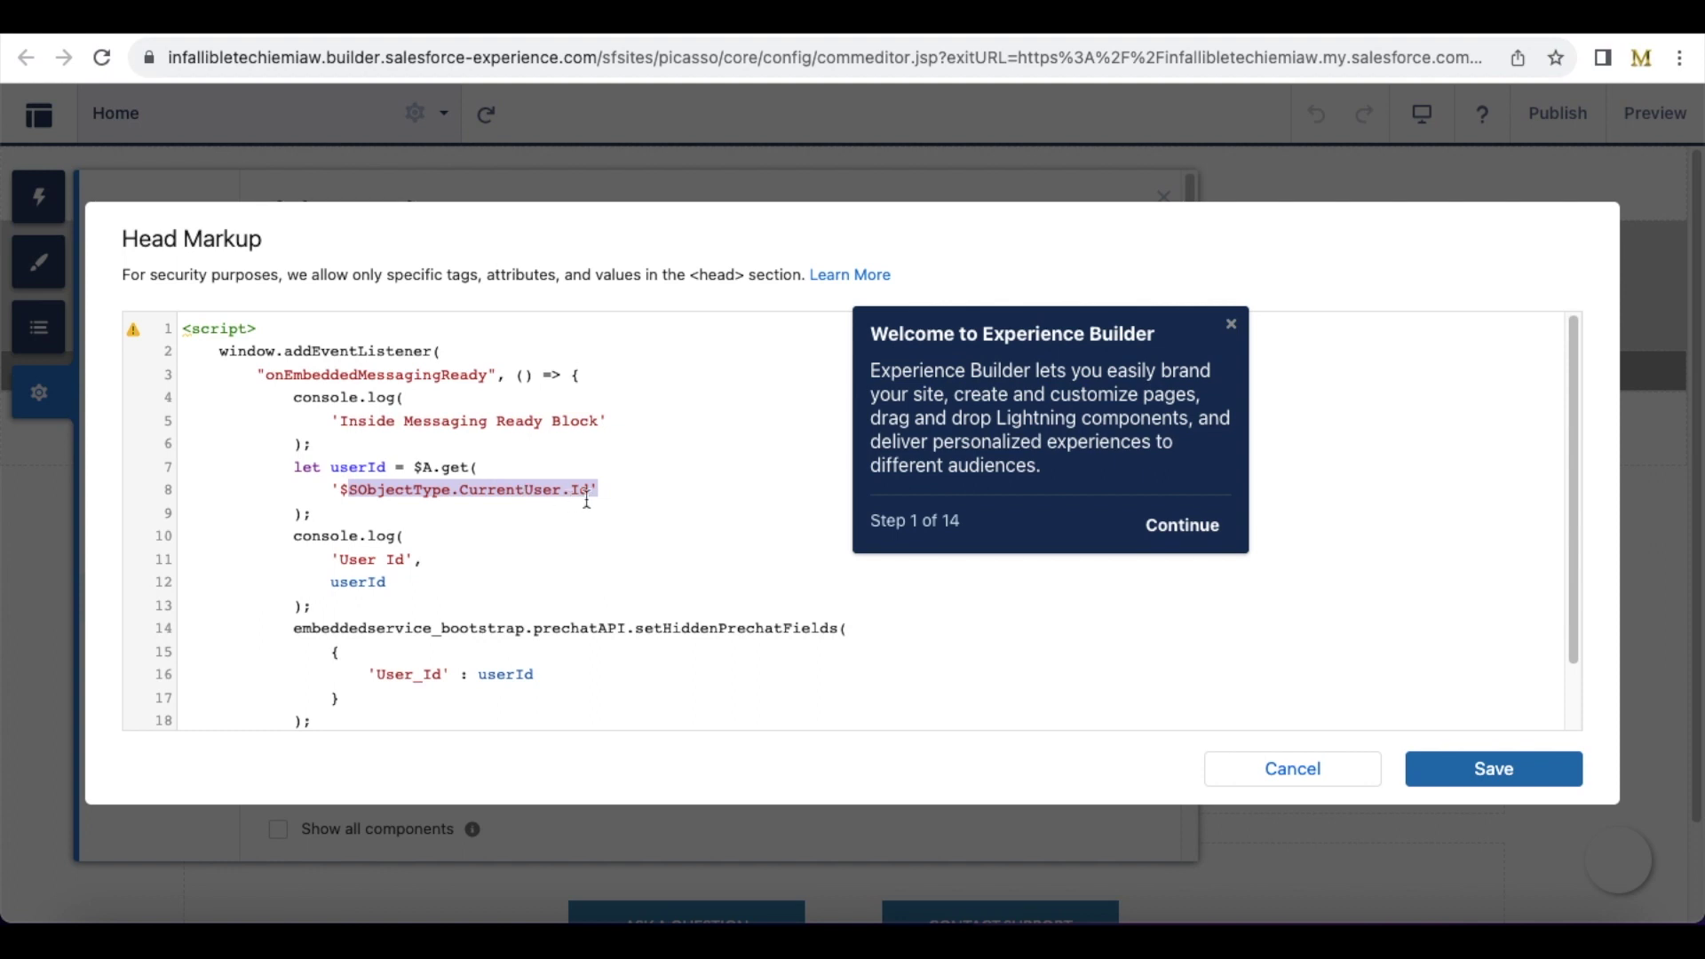
drag(1577, 444, 1564, 542)
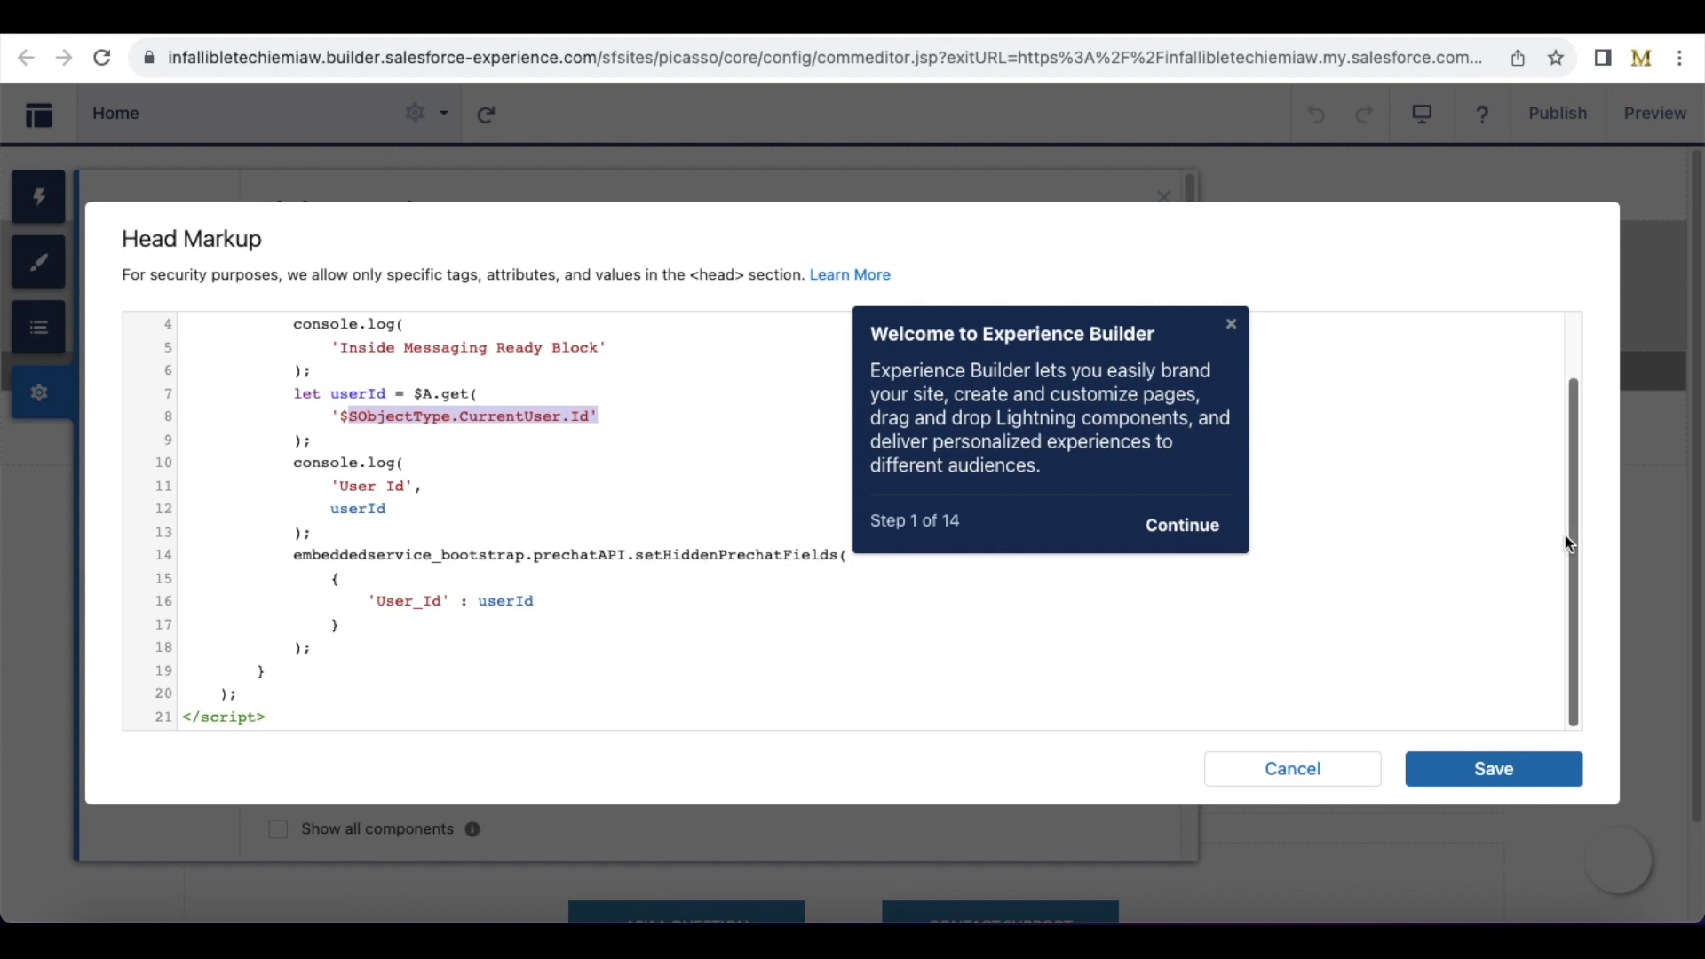
drag(308, 703, 221, 291)
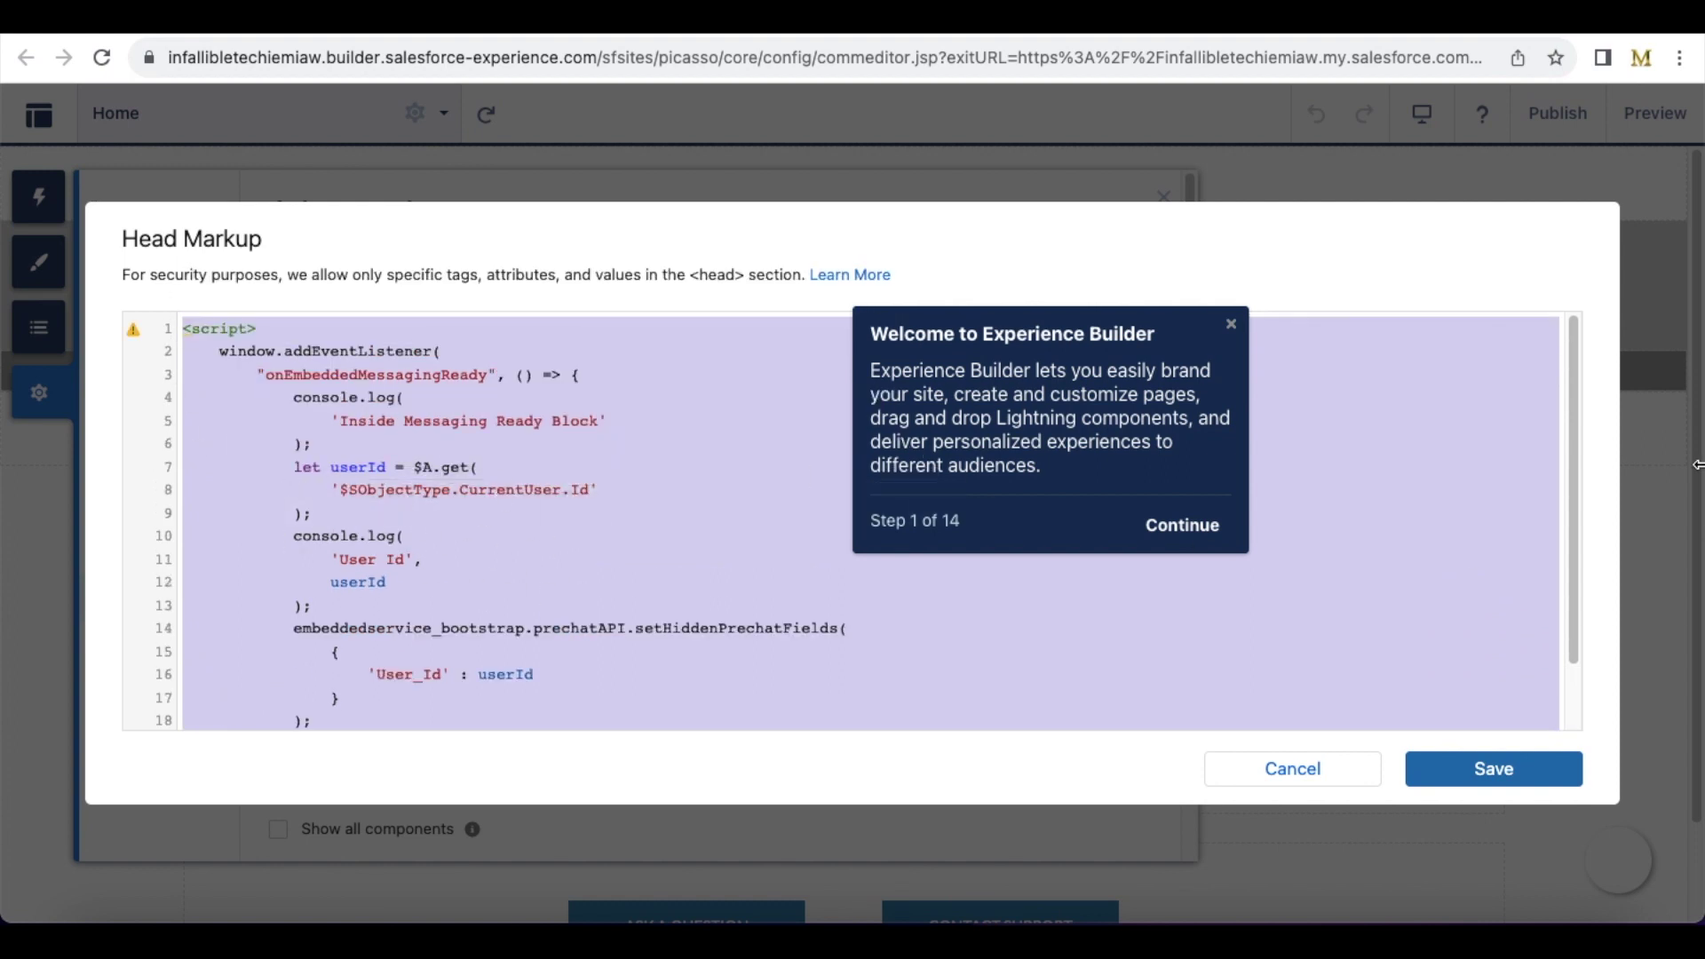
drag(1572, 387, 1578, 506)
click(440, 608)
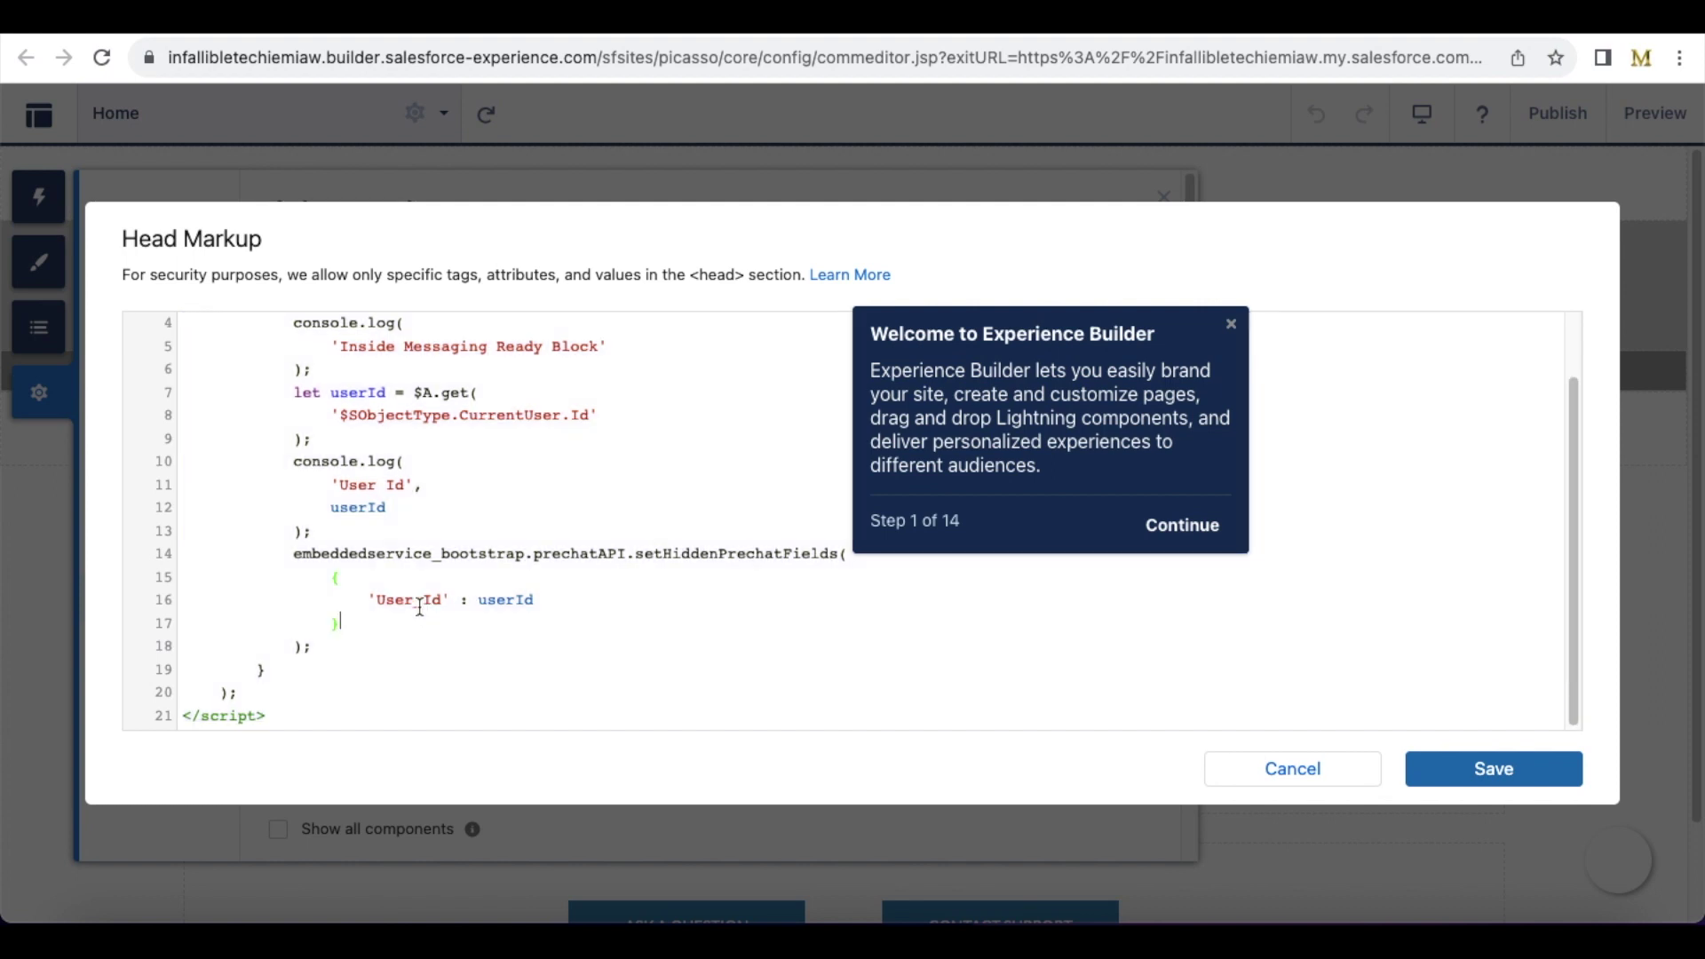
double_click(421, 604)
double_click(497, 602)
click(482, 22)
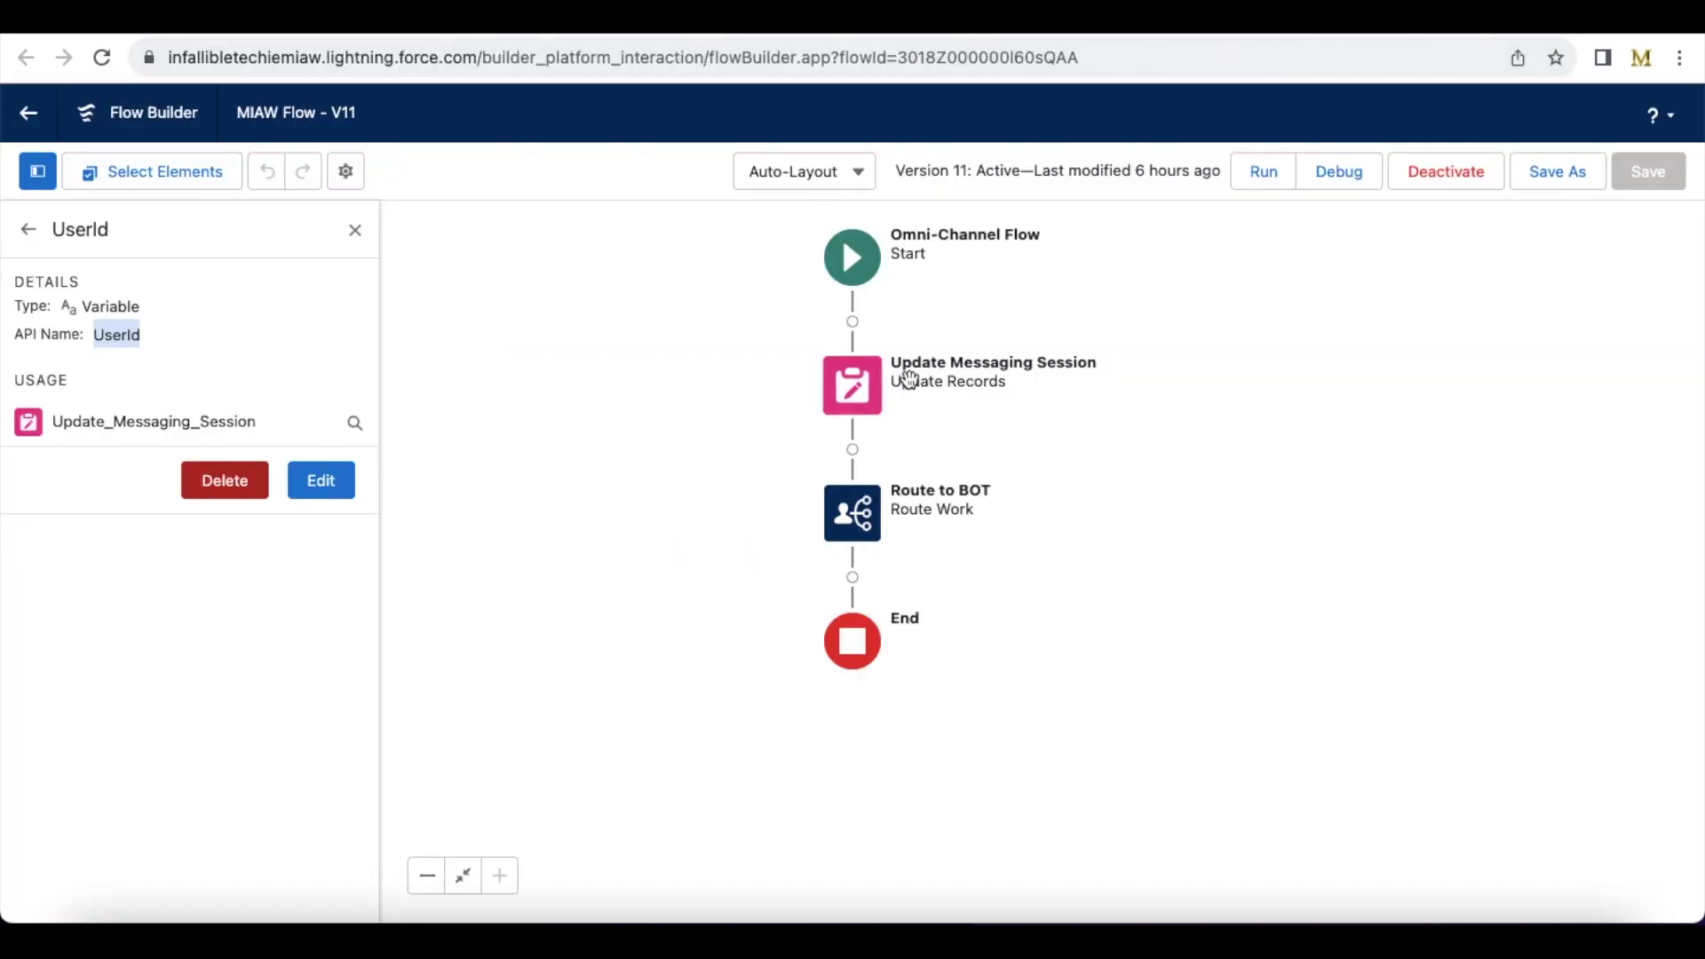
Show Update Messaging Session's Set Field Values, where User_Id__c is set from the UserId variable.
double_click(852, 385)
scroll(1336, 361, down, 2)
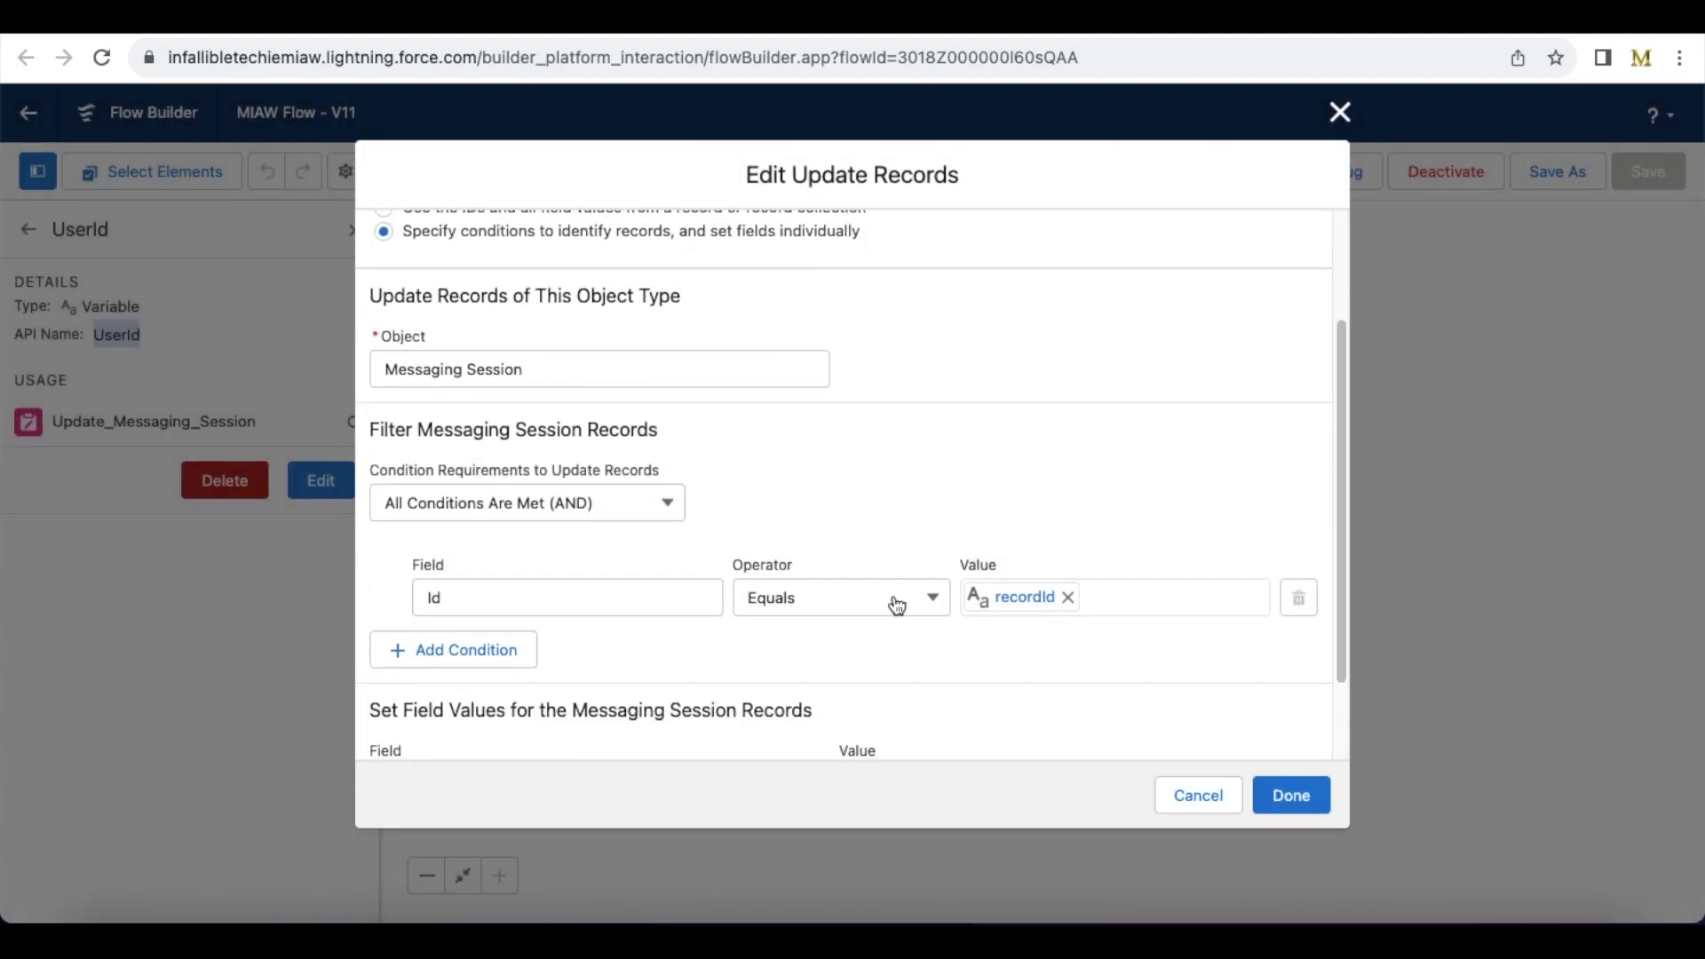
scroll(1346, 480, down, 2)
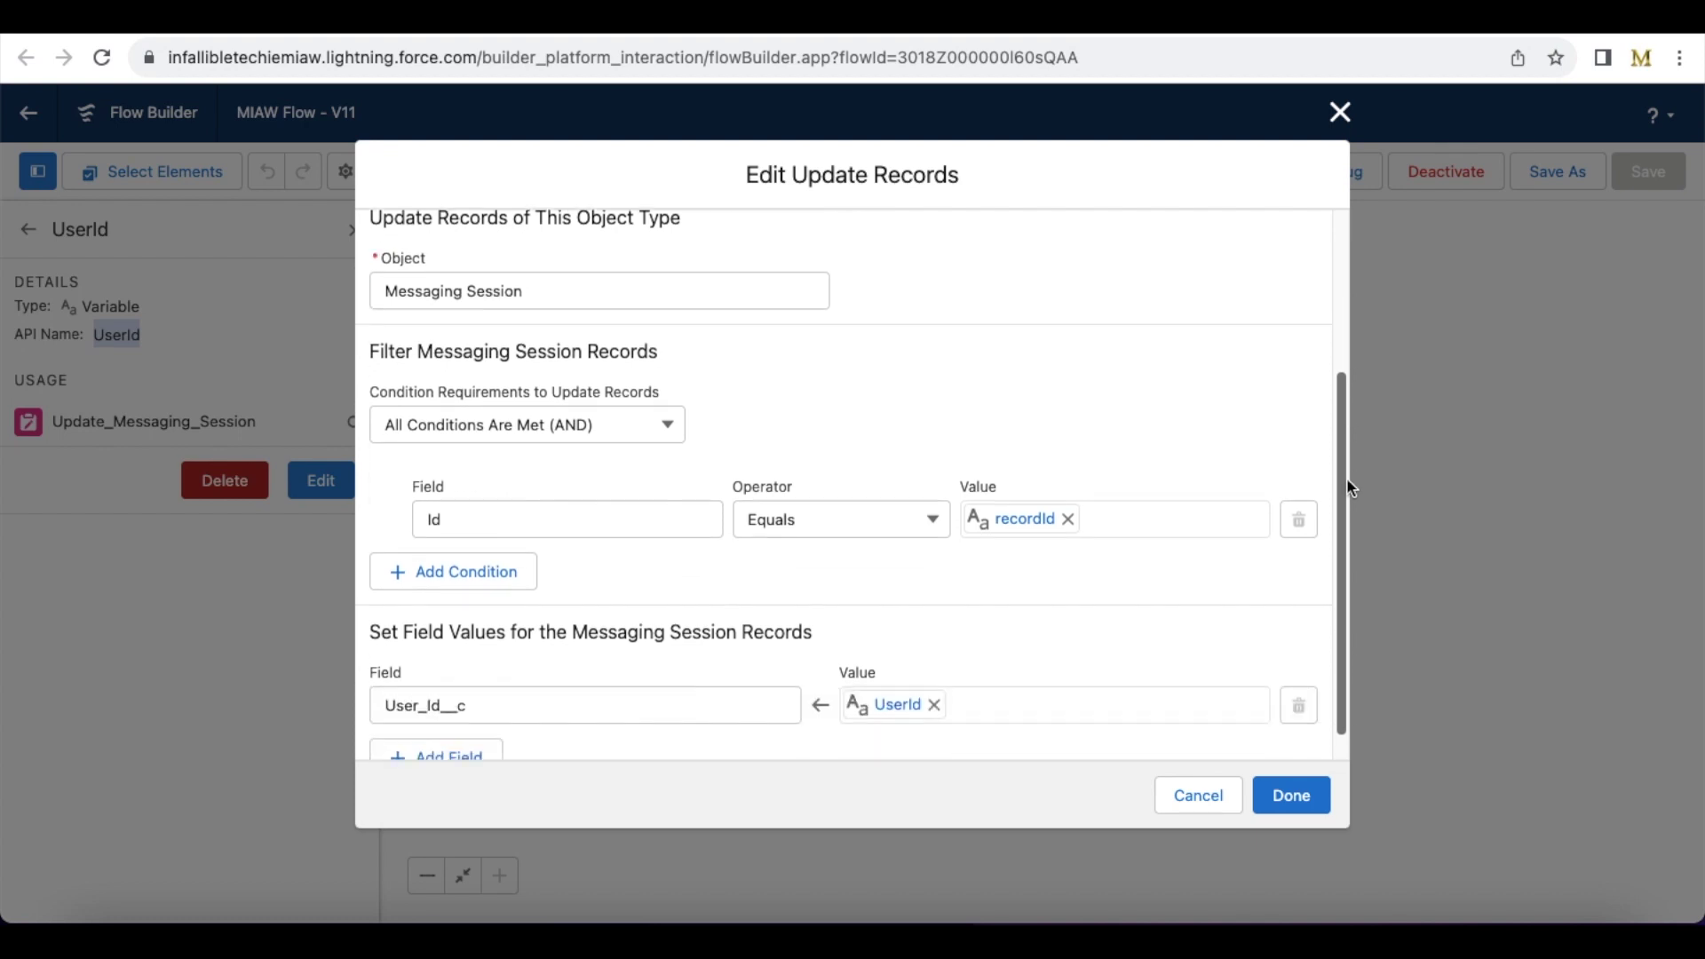
scroll(1347, 482, down, 1)
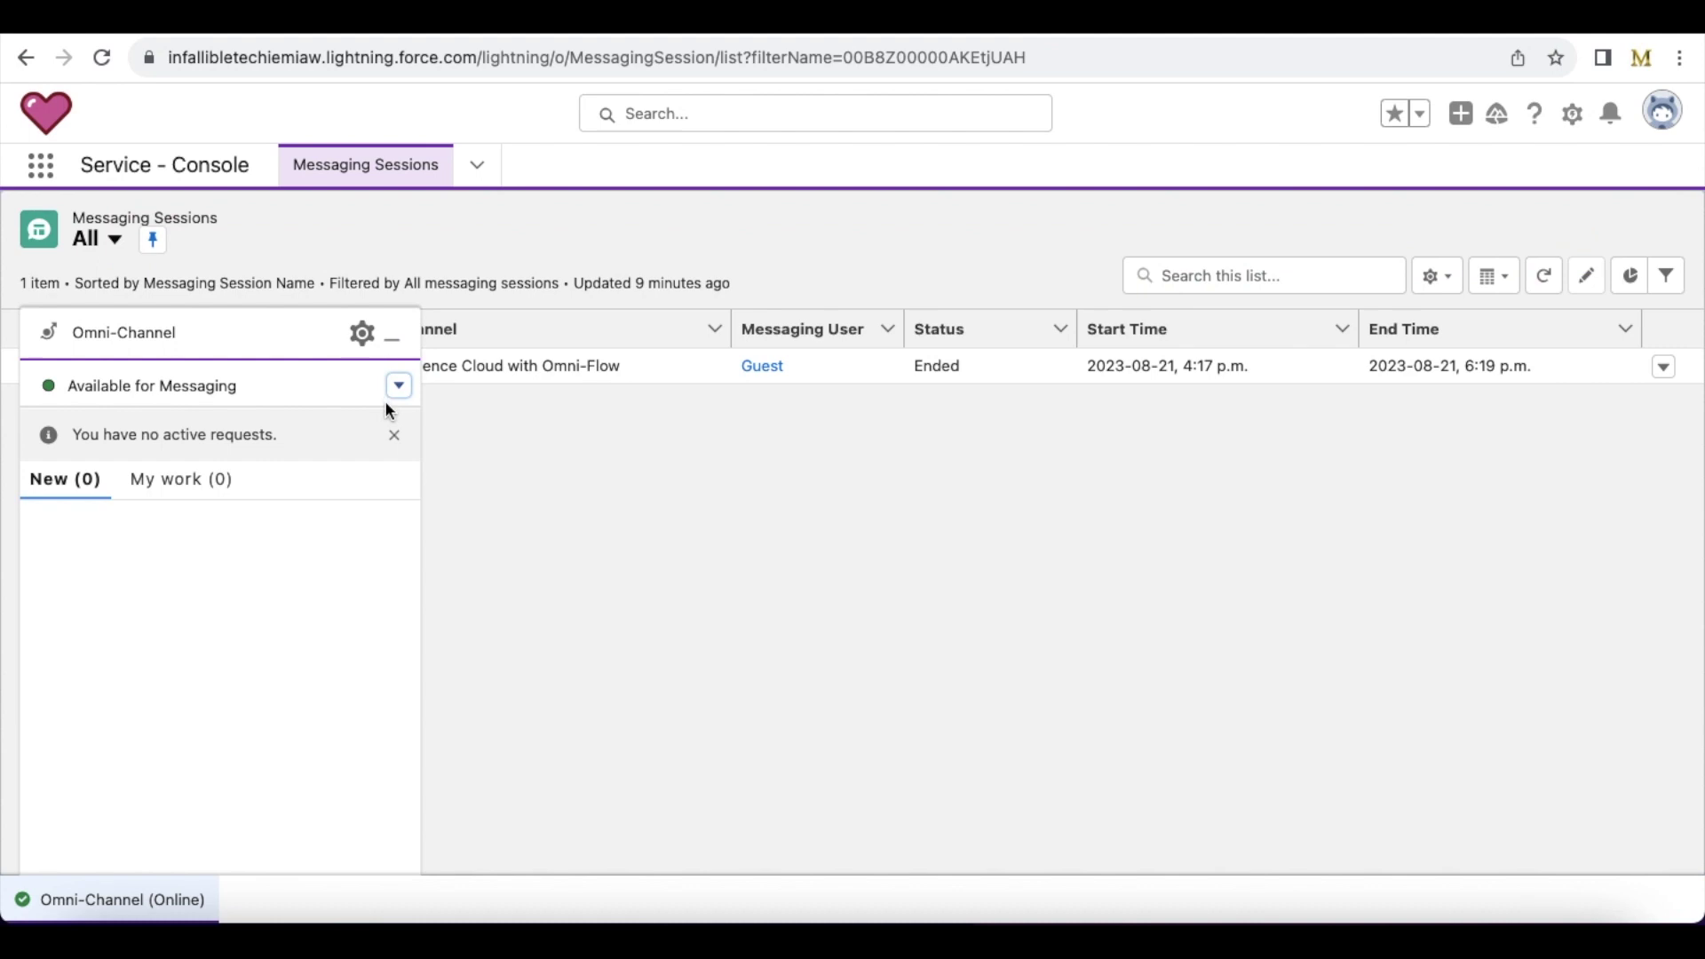
Set Omni-Channel to Offline, then back to Available for Messaging.
click(399, 389)
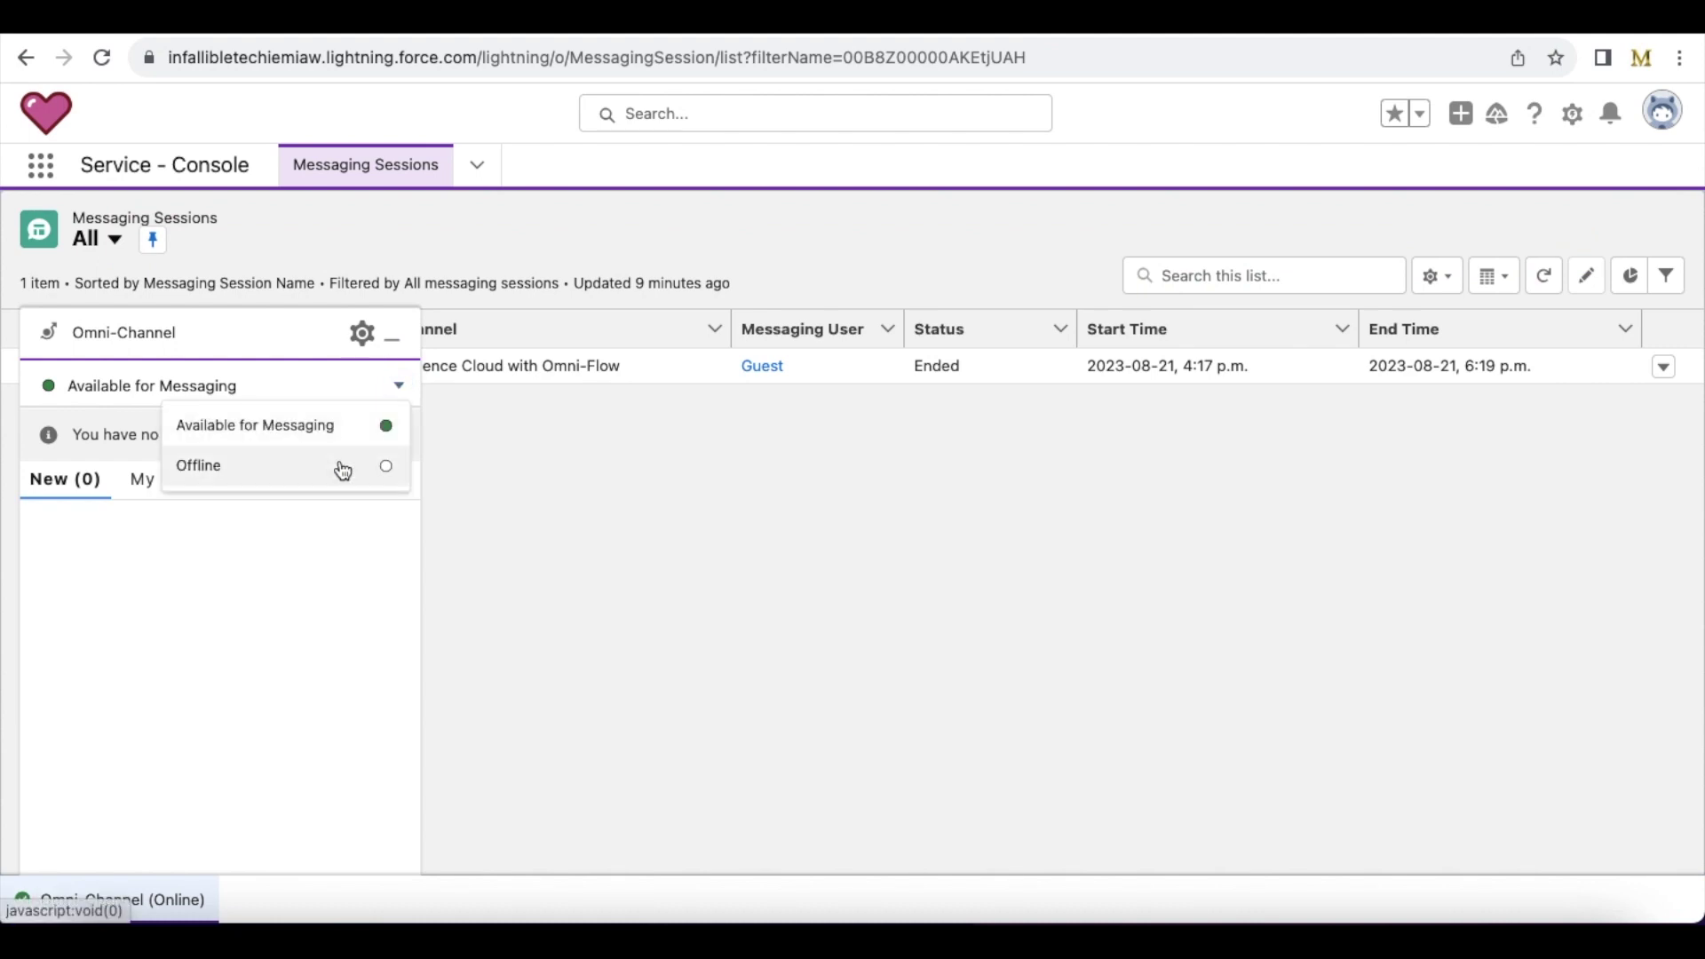
click(343, 467)
click(399, 390)
click(331, 424)
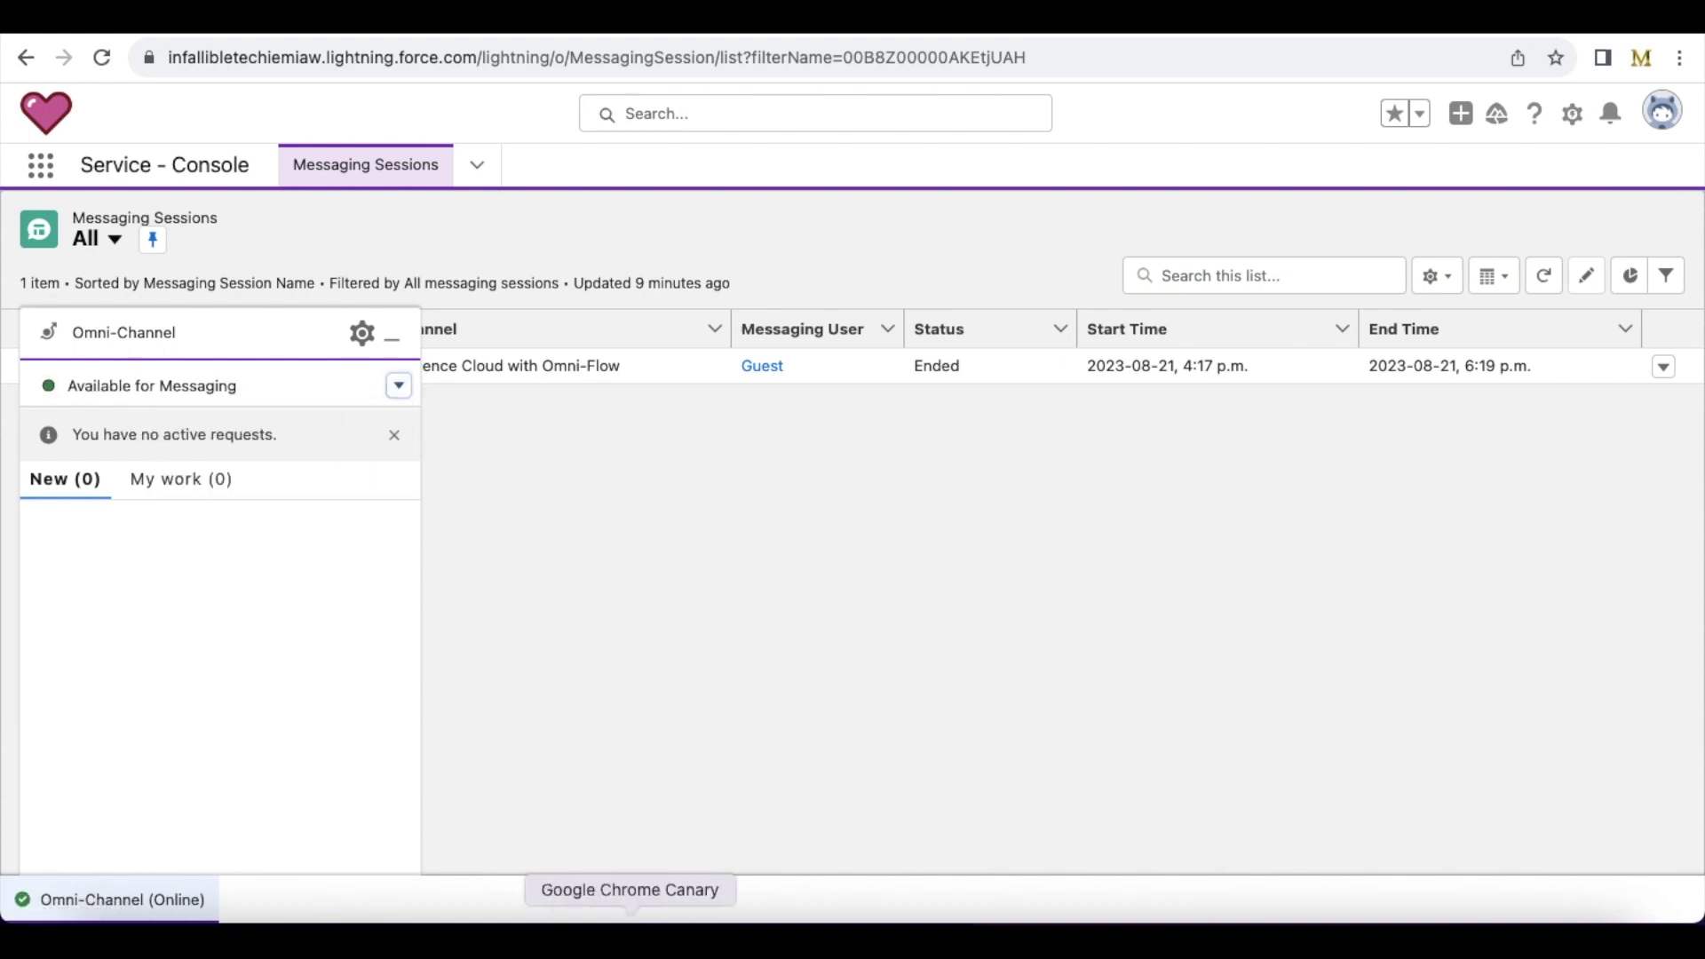
click(627, 939)
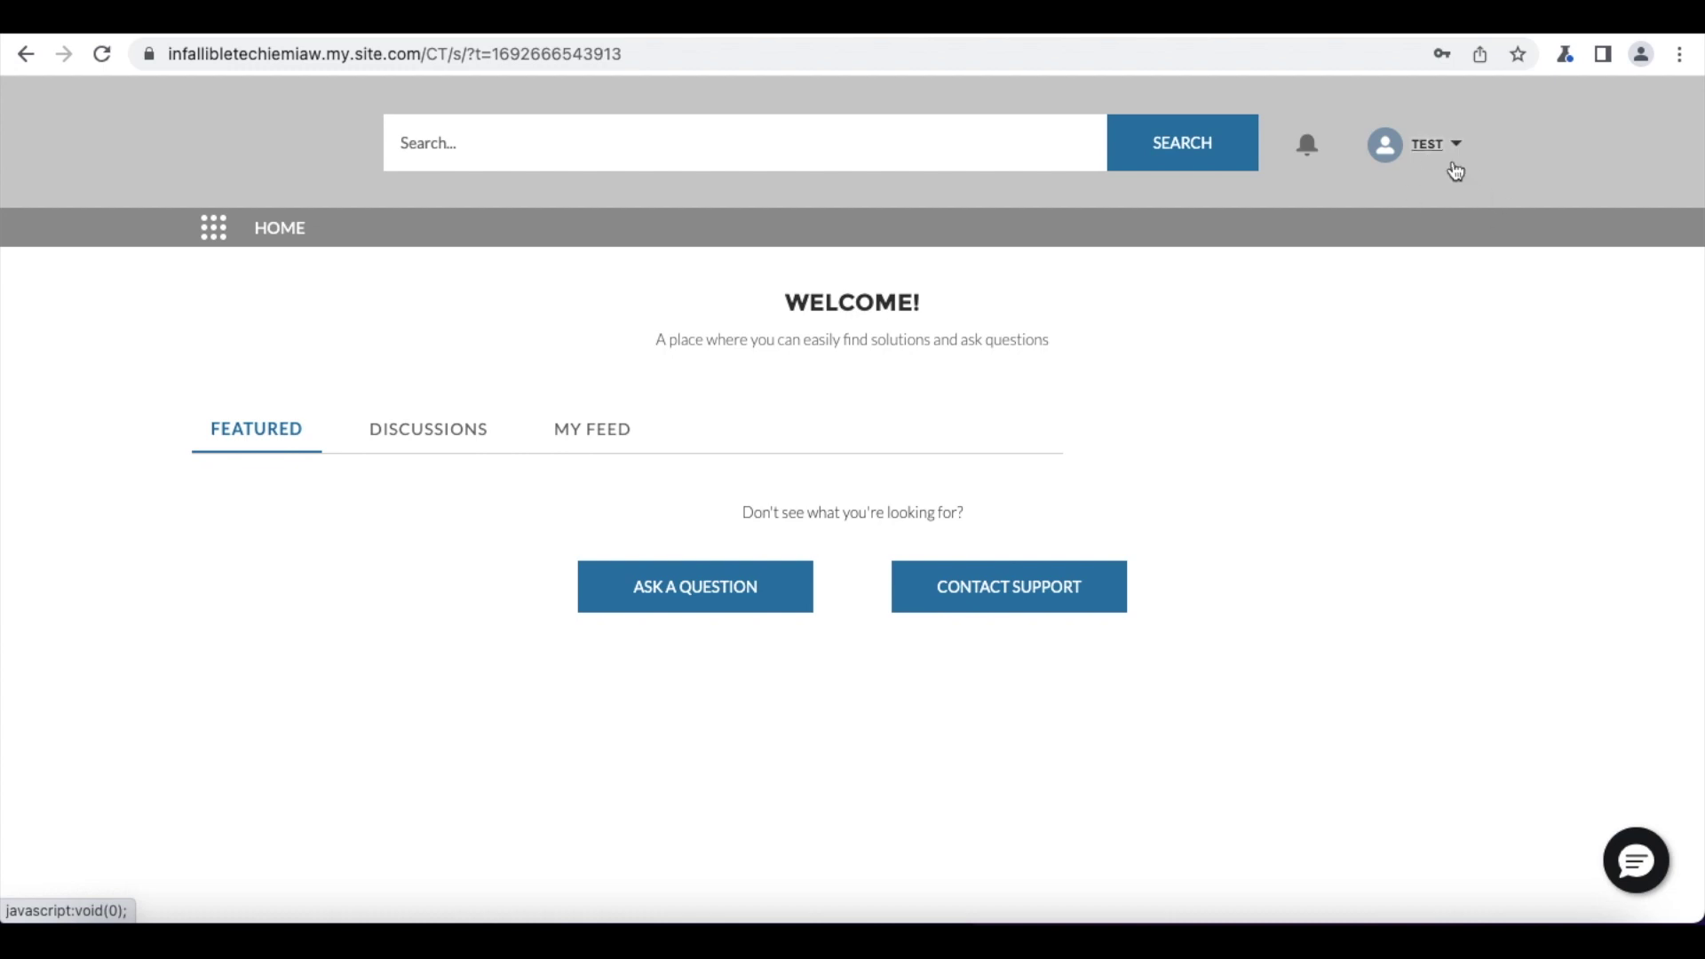
In the site's chat pre-chat form, enter a test first and last name, test e-mail, and subject Testing.
click(1636, 859)
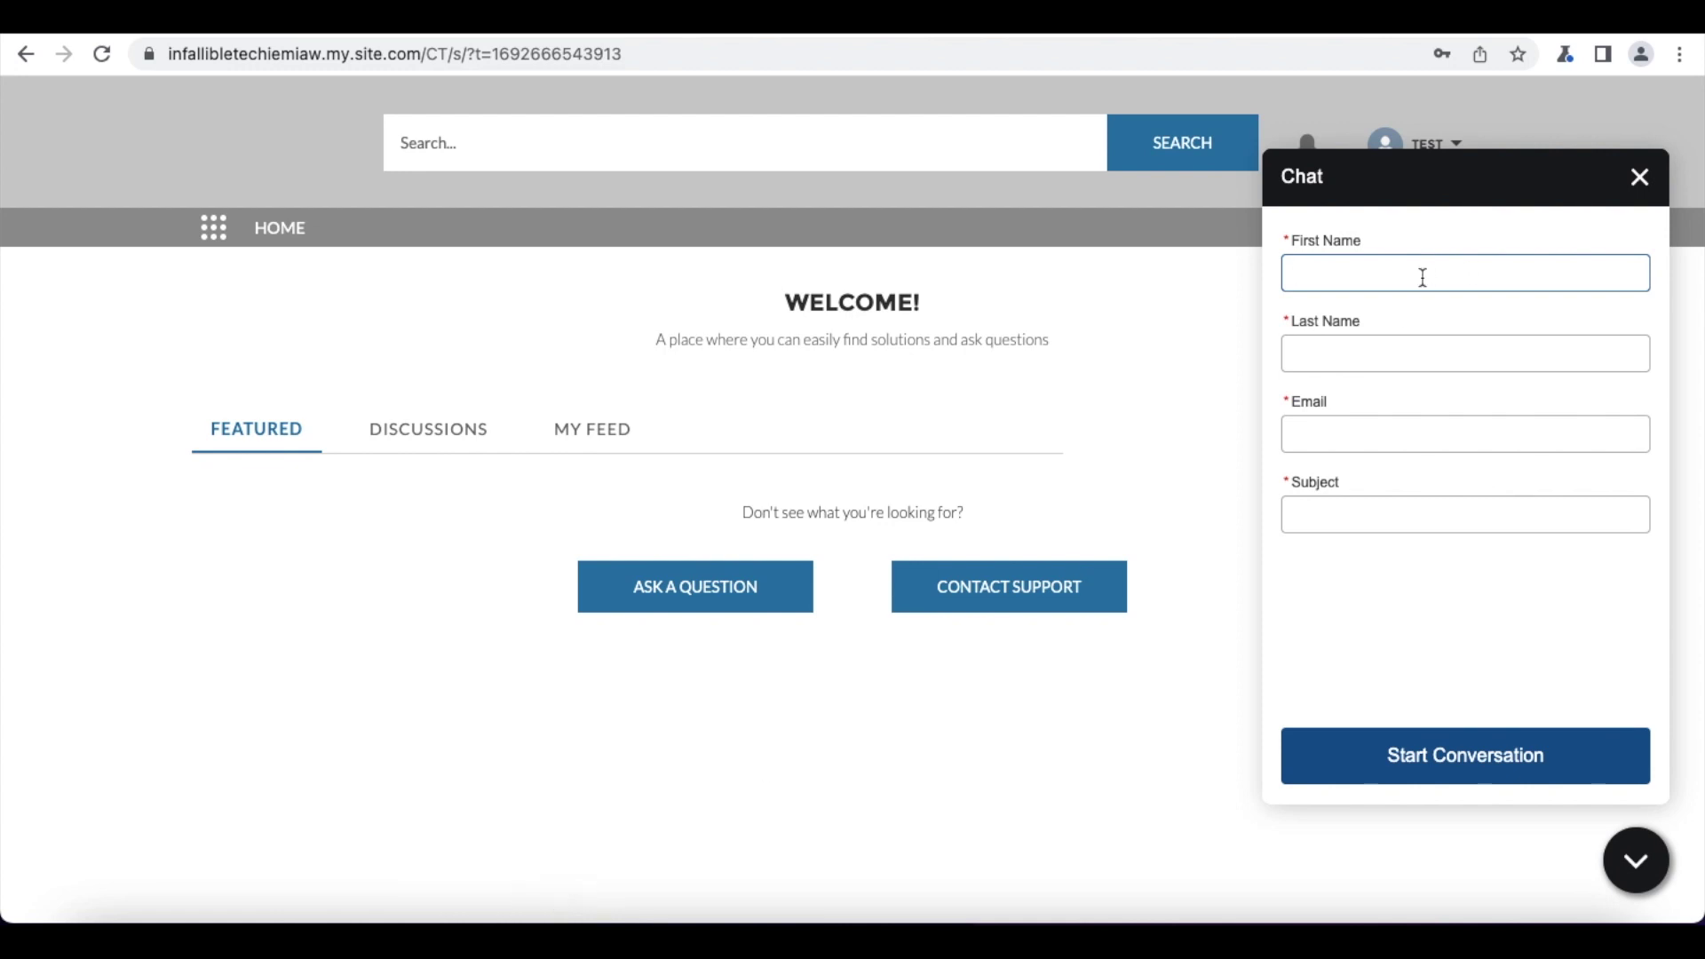
text(Test)
key(Tab)
text(Test)
key(Tab)
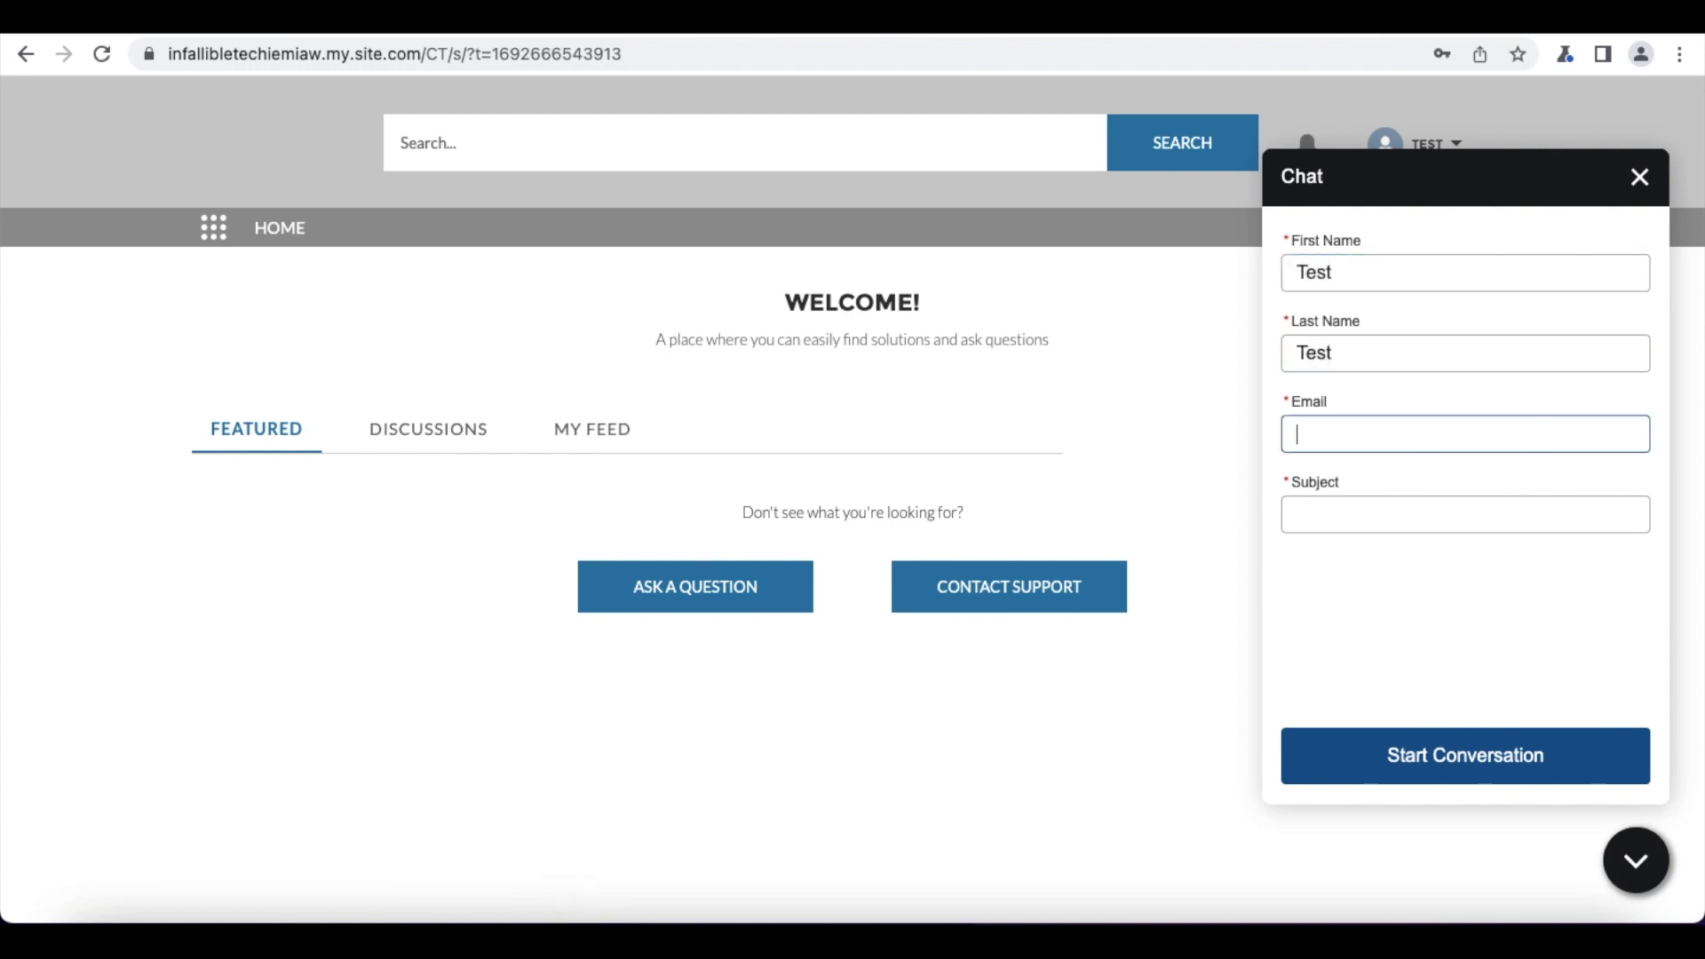
text(test@test.com)
key(Tab)
text(Testing)
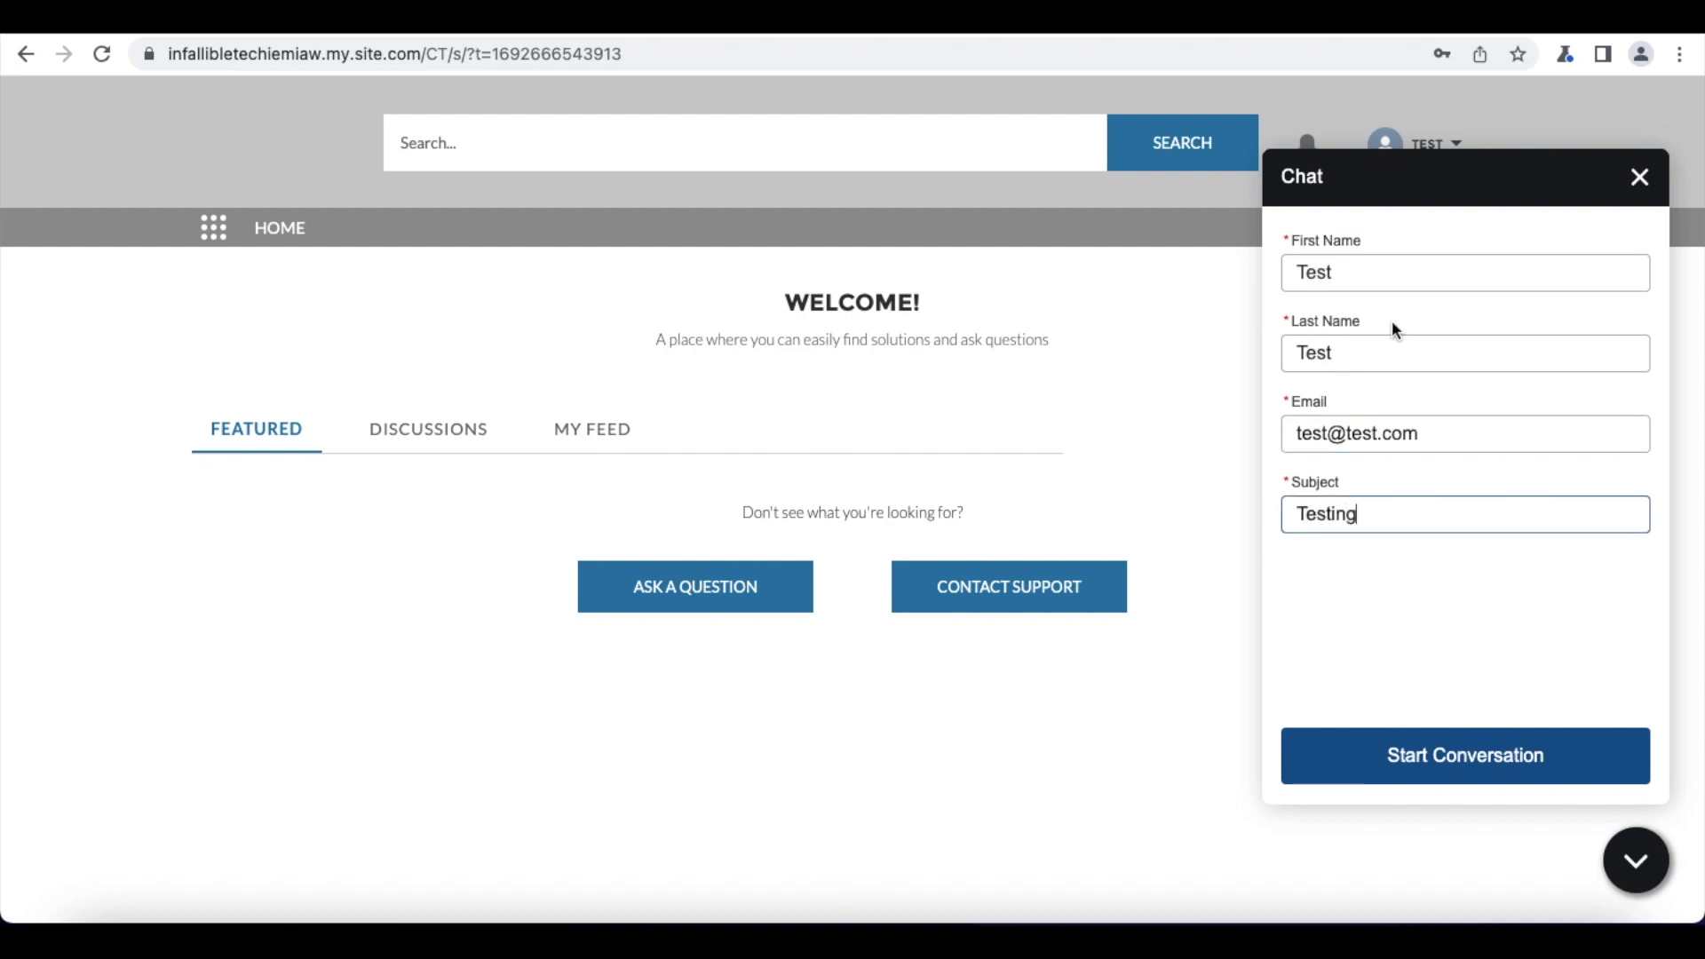
Collapse the console's Omni-Channel panel and refresh the Messaging Sessions list.
click(480, 939)
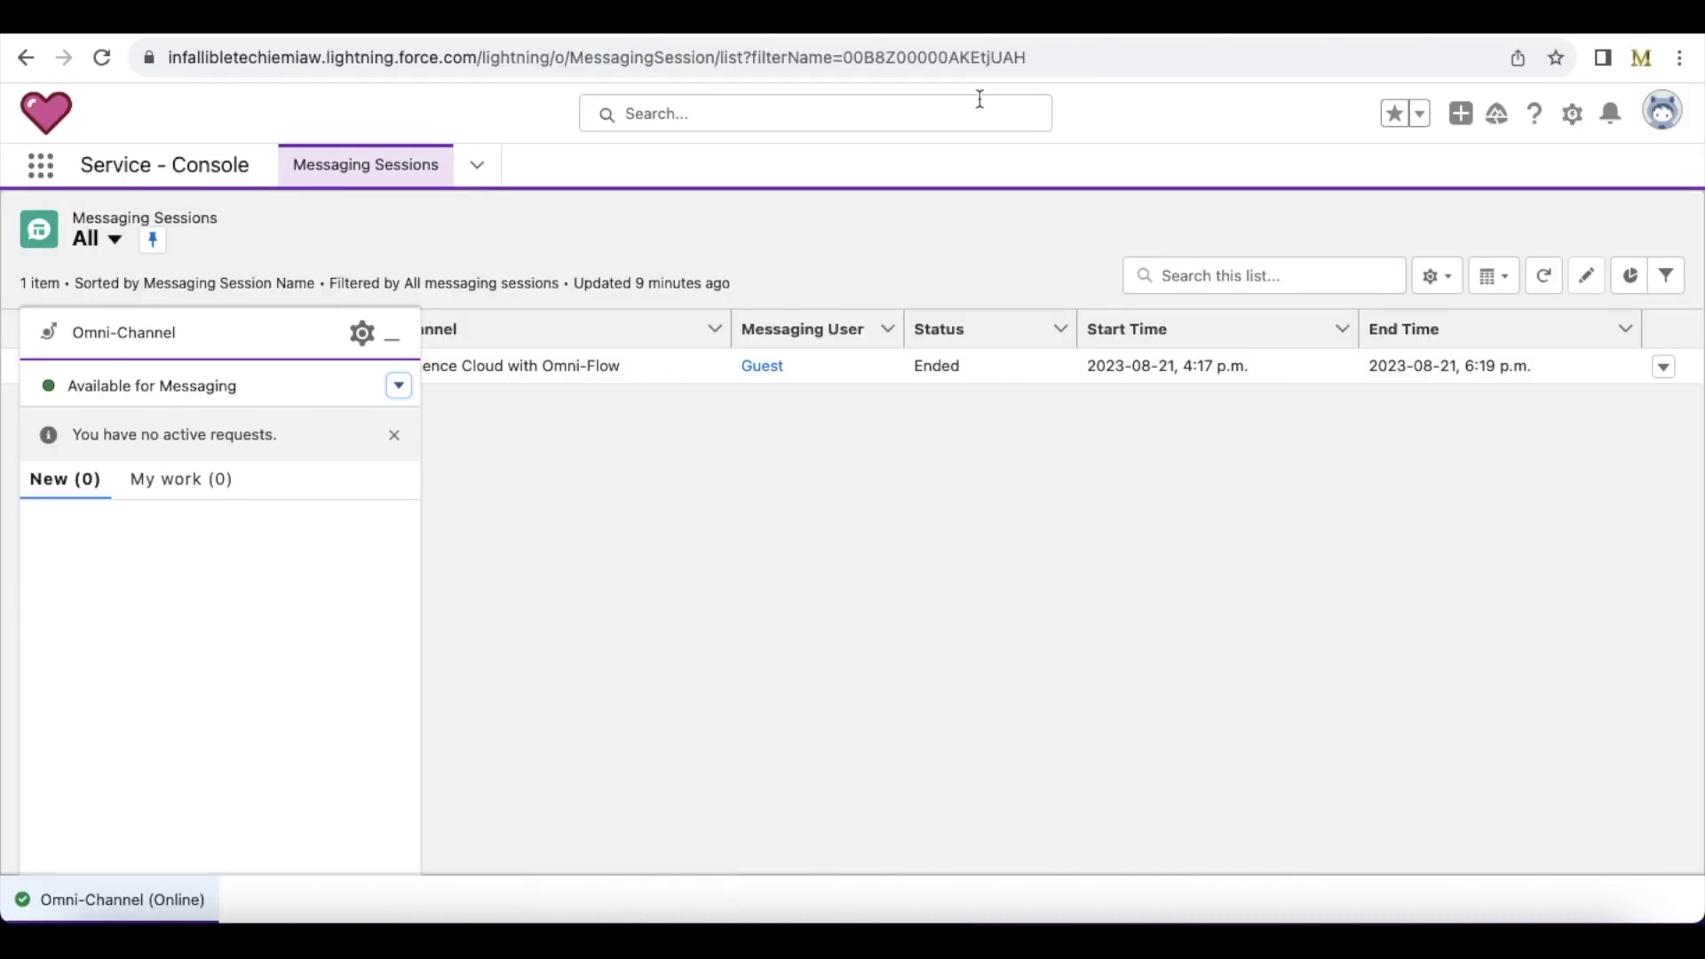
click(392, 345)
click(1540, 276)
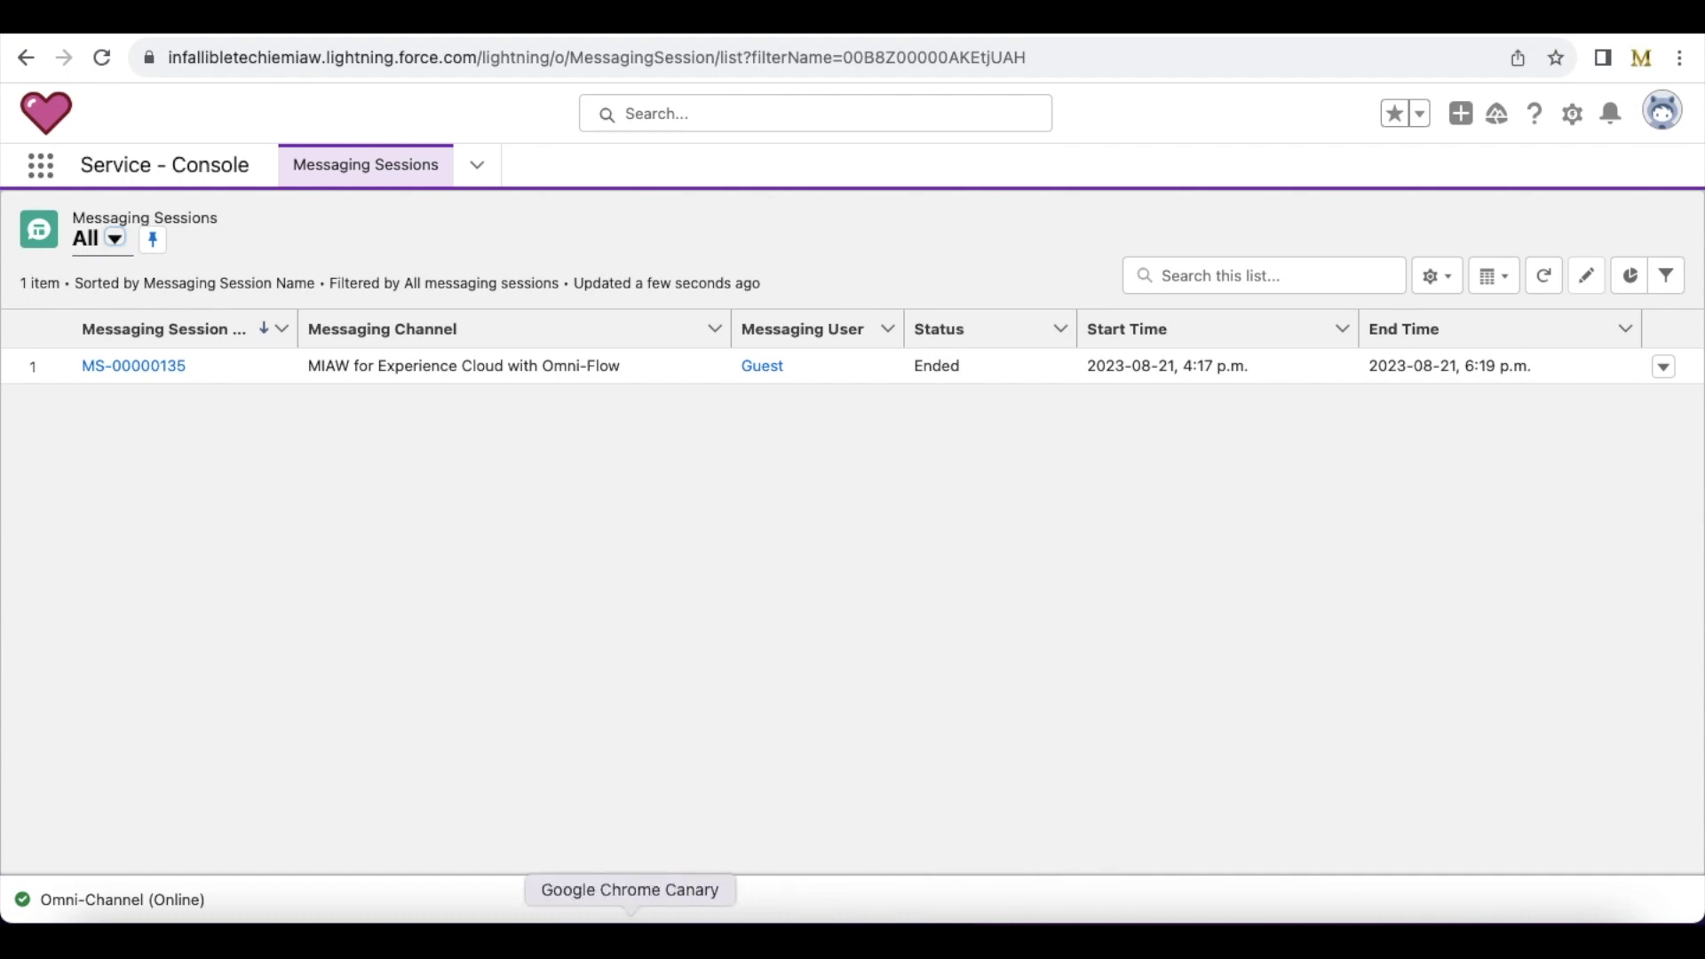
Submit the pre-chat form to start a conversation and refresh the console's Messaging Sessions list.
click(630, 923)
click(1483, 761)
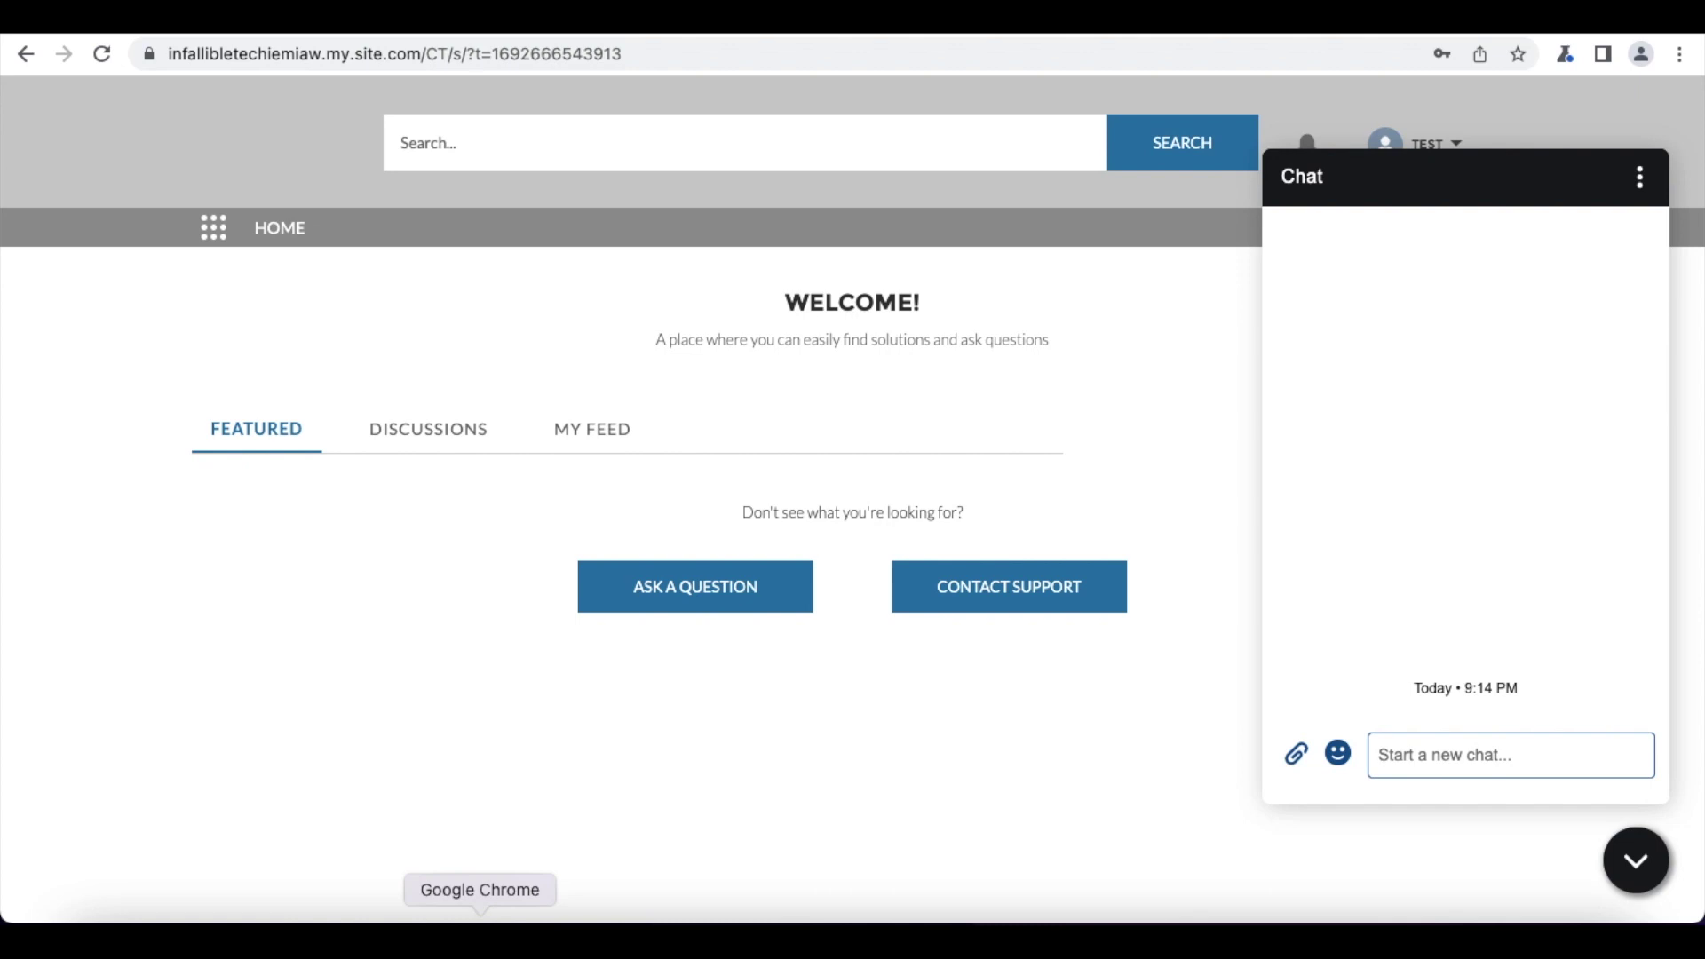
key(super+grave)
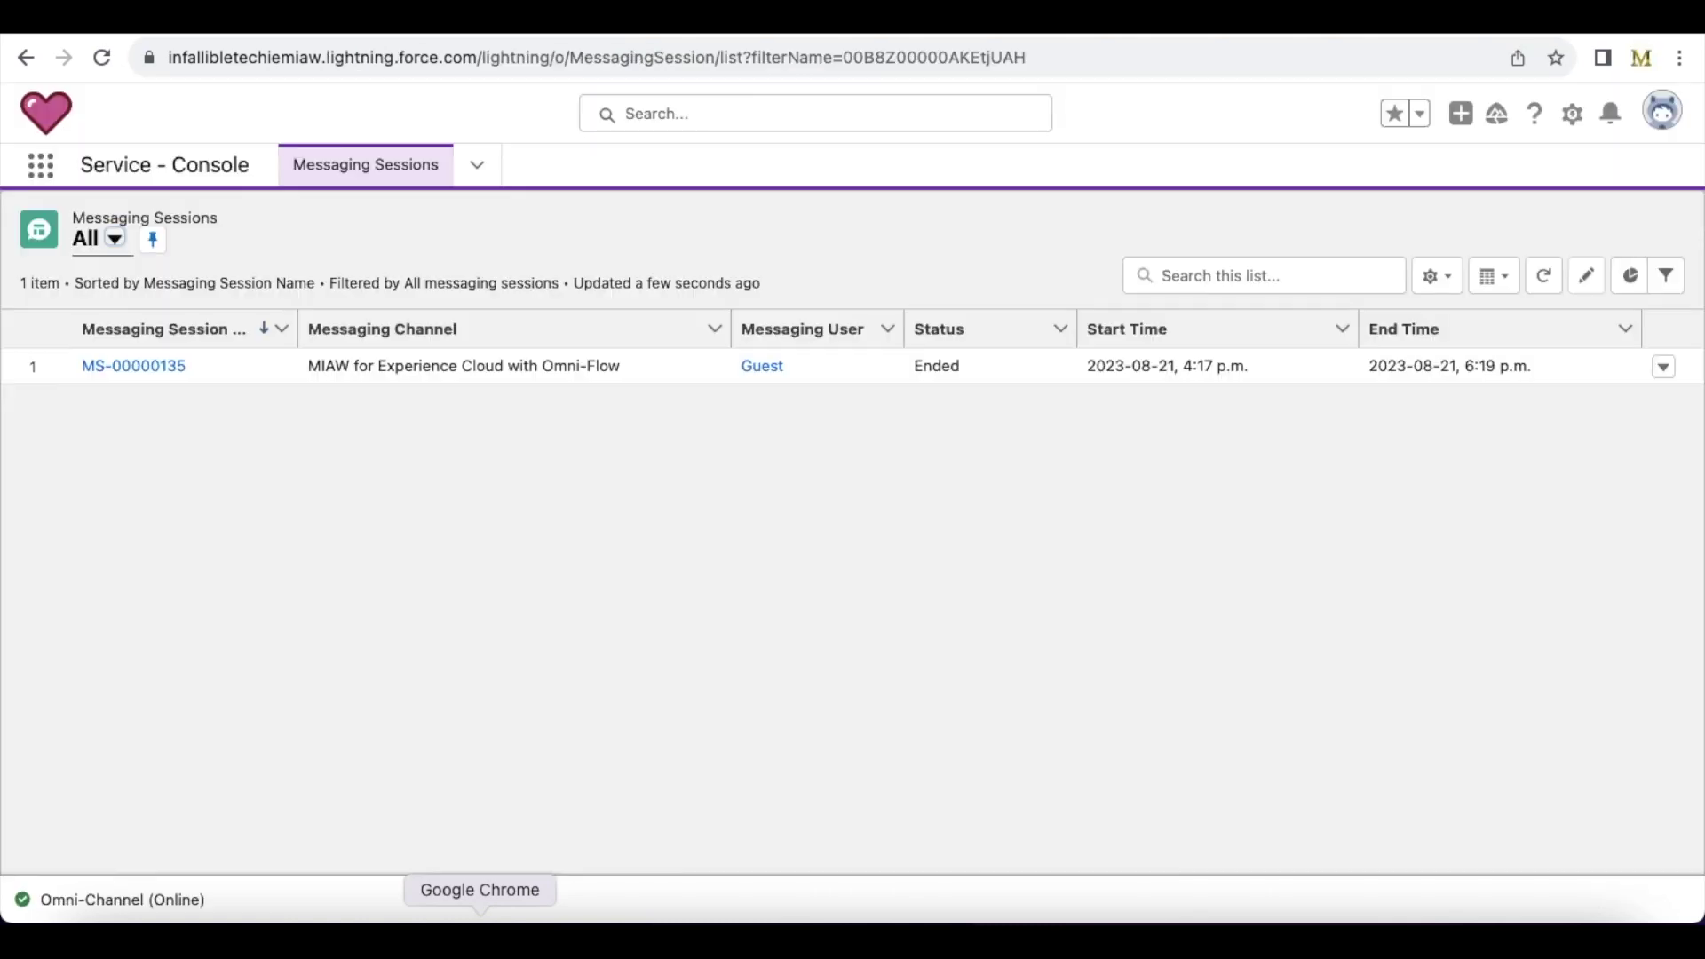
click(1544, 277)
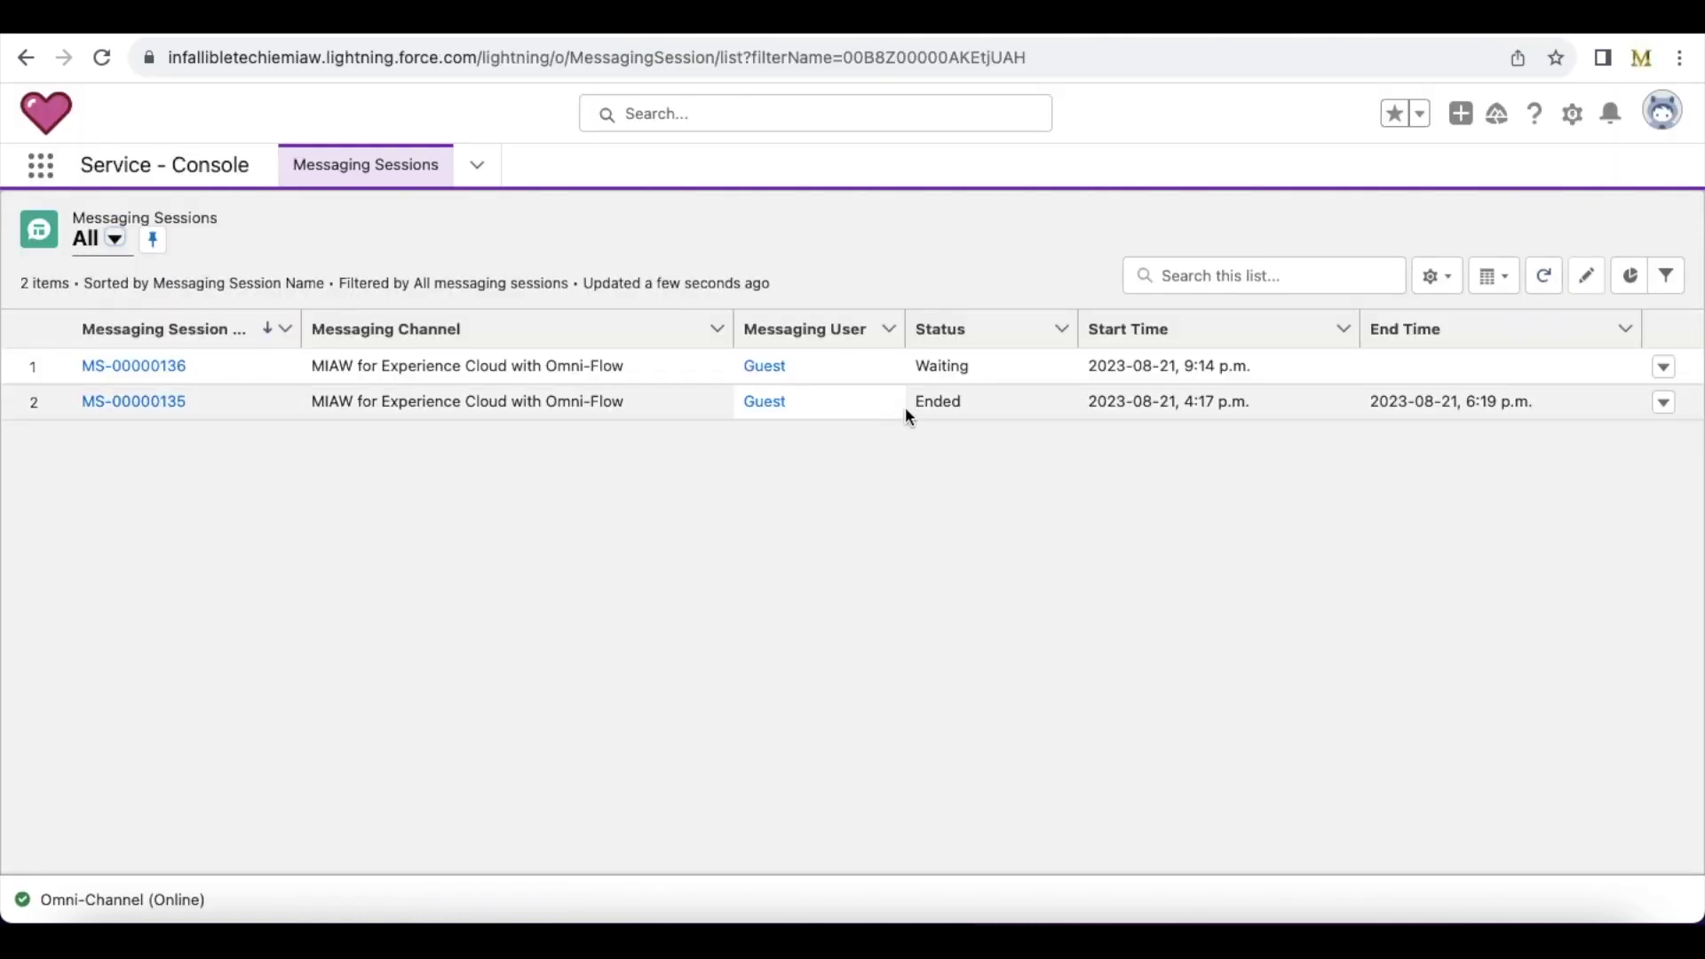
Open session MS-00000136 and verify its User Id field is populated.
click(173, 367)
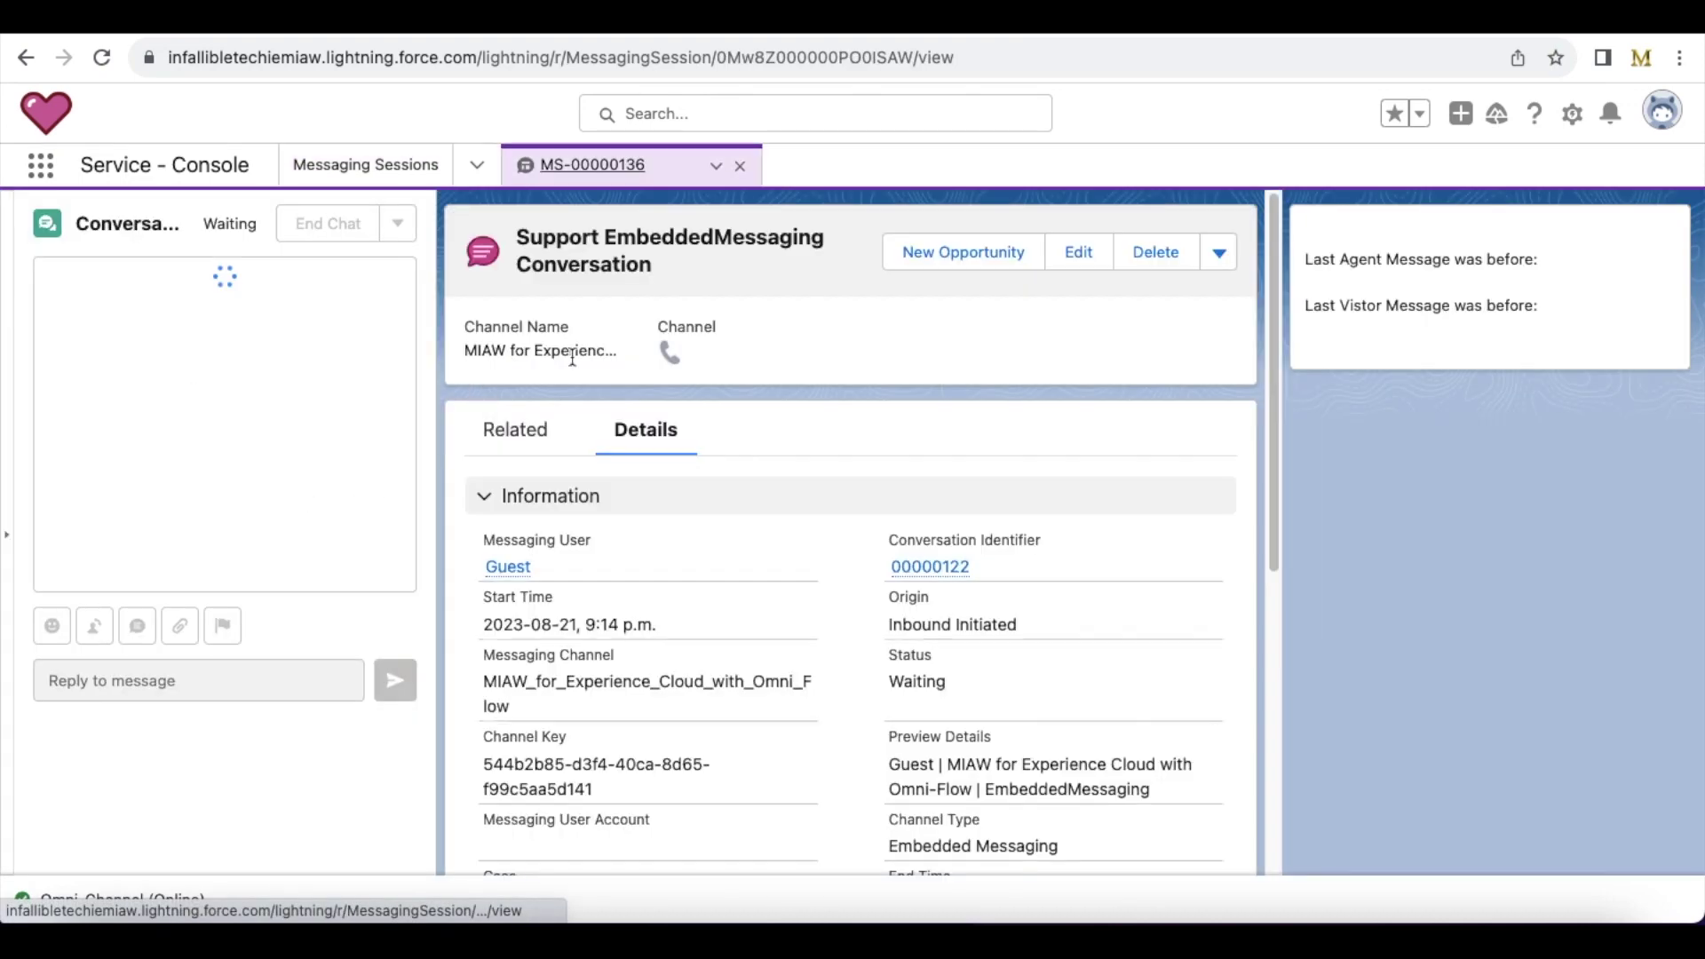
drag(1275, 301, 1274, 598)
drag(680, 646, 473, 649)
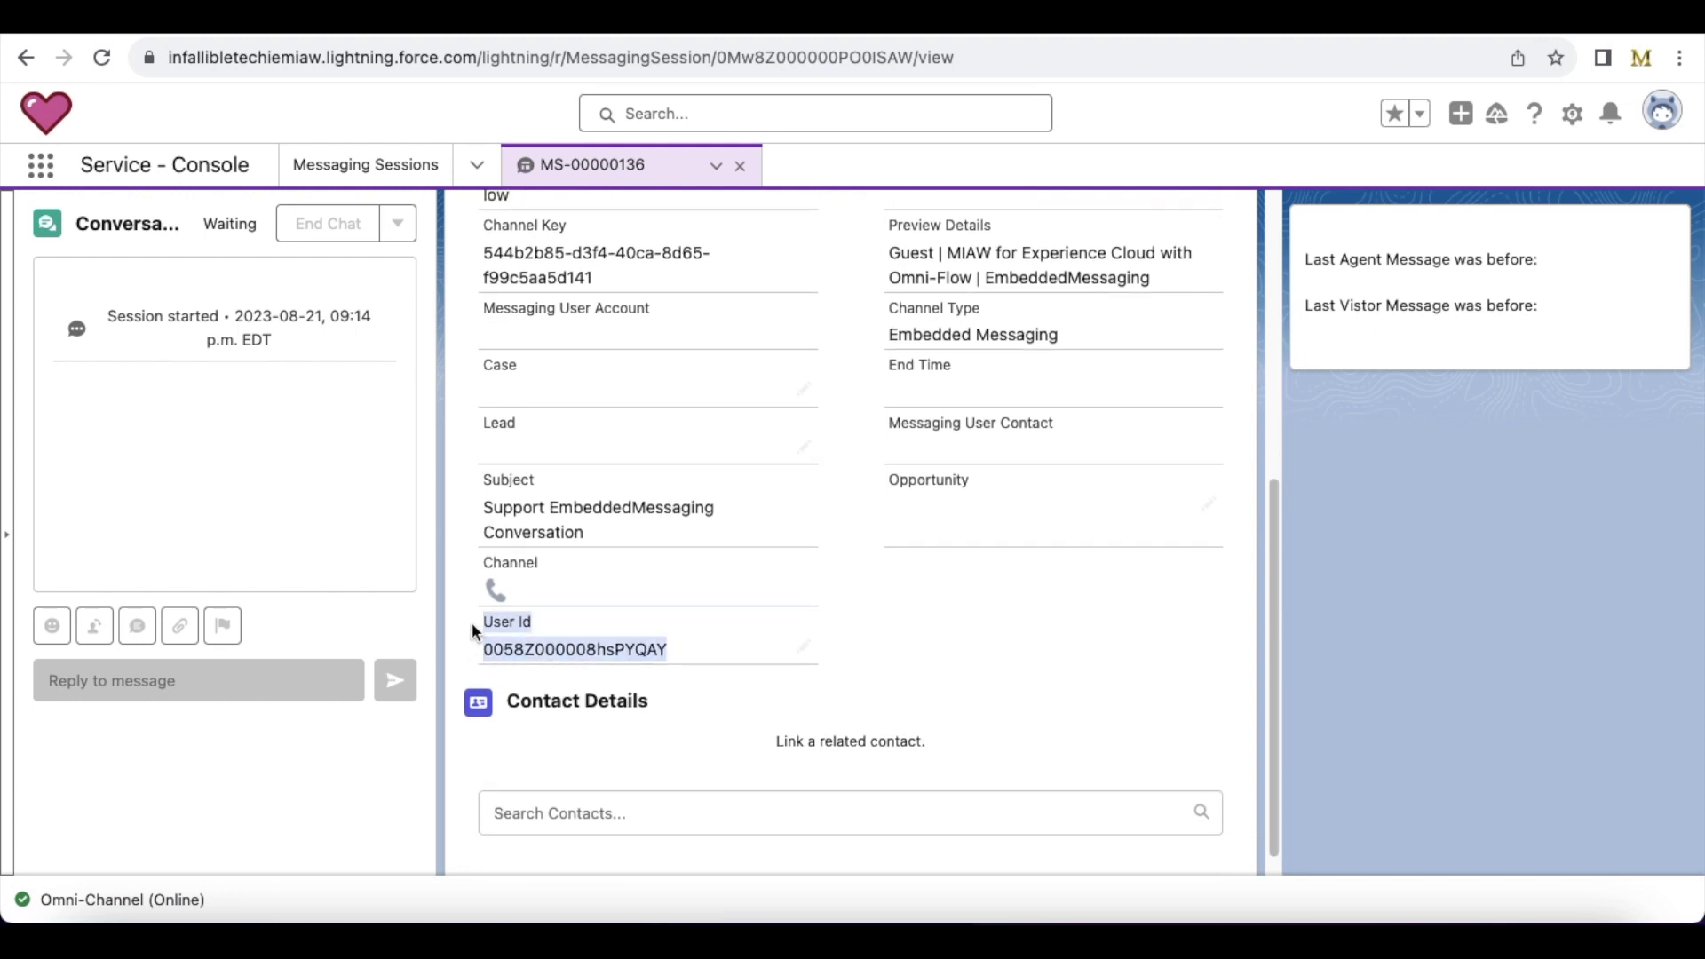
key(super+Tab)
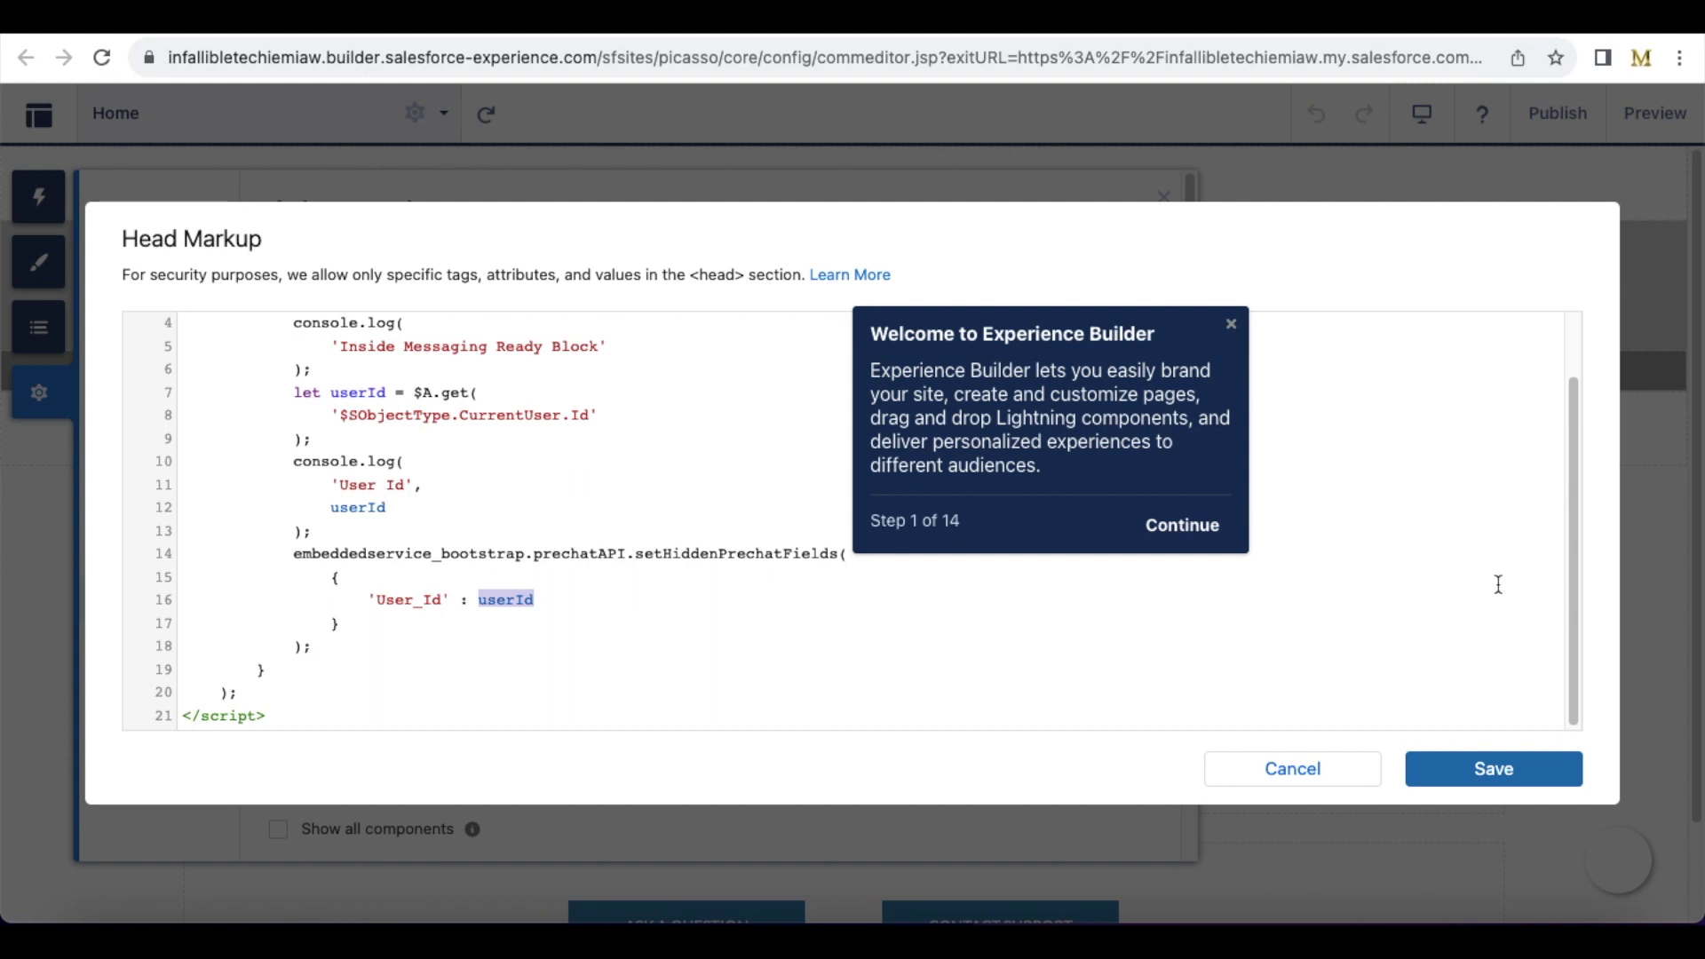
Scroll through the Head Markup script in the code editor to review it once more.
scroll(1562, 533, up, 3)
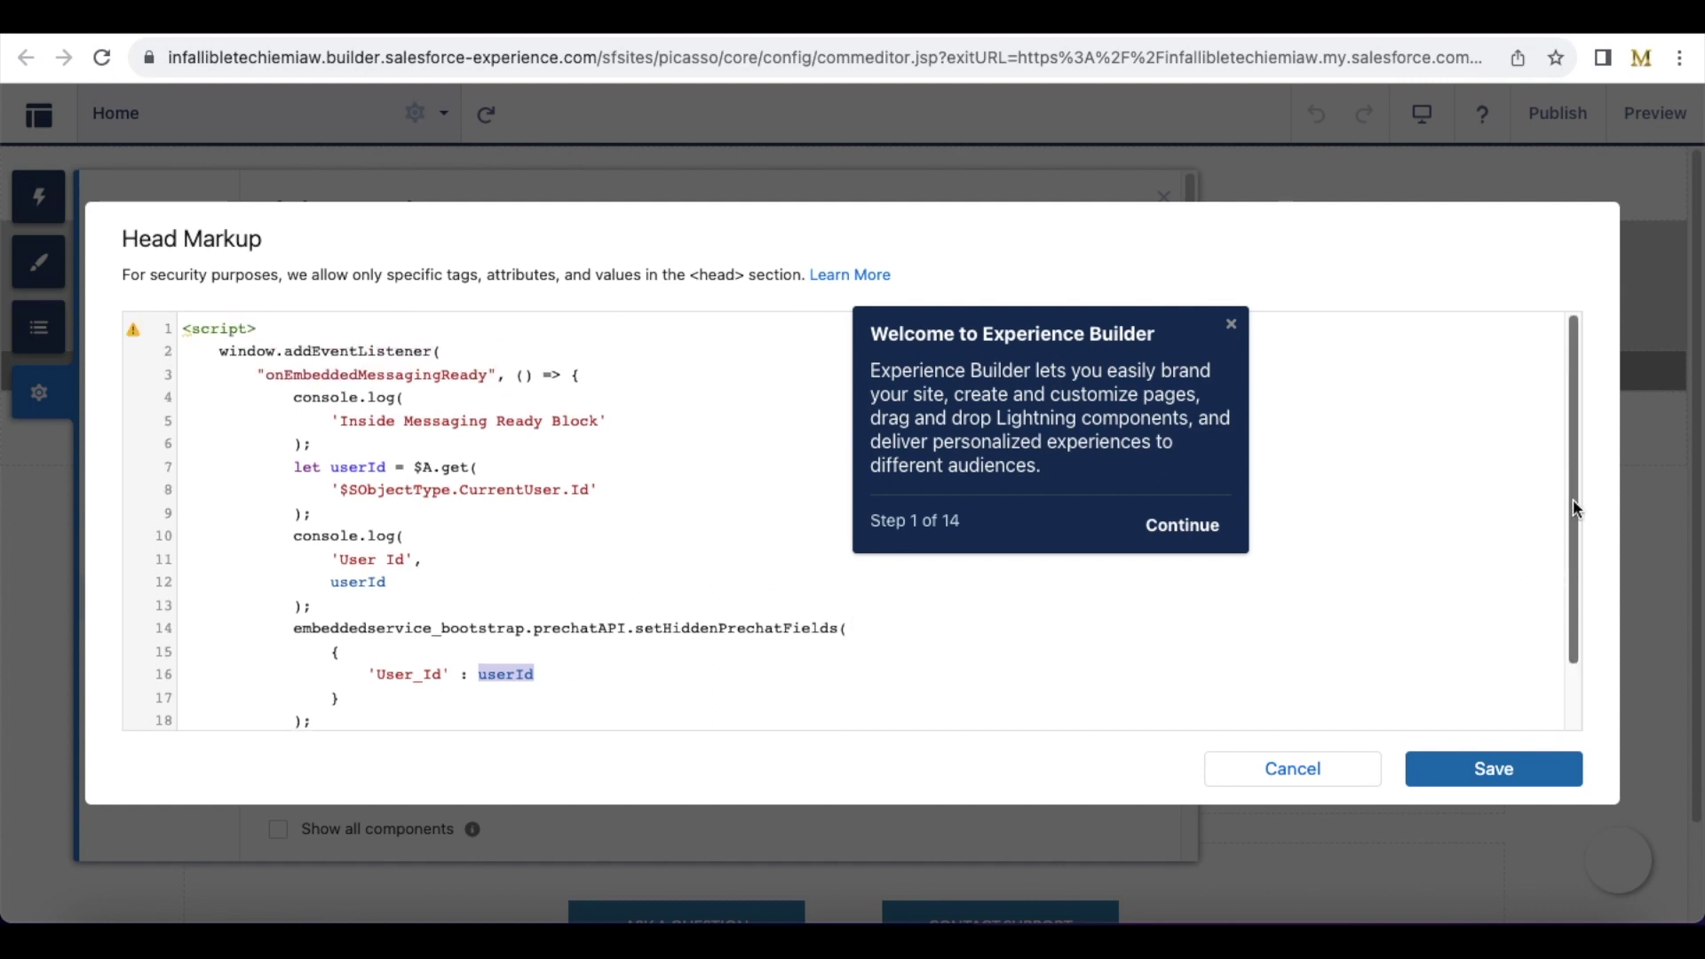
drag(1572, 499, 1568, 549)
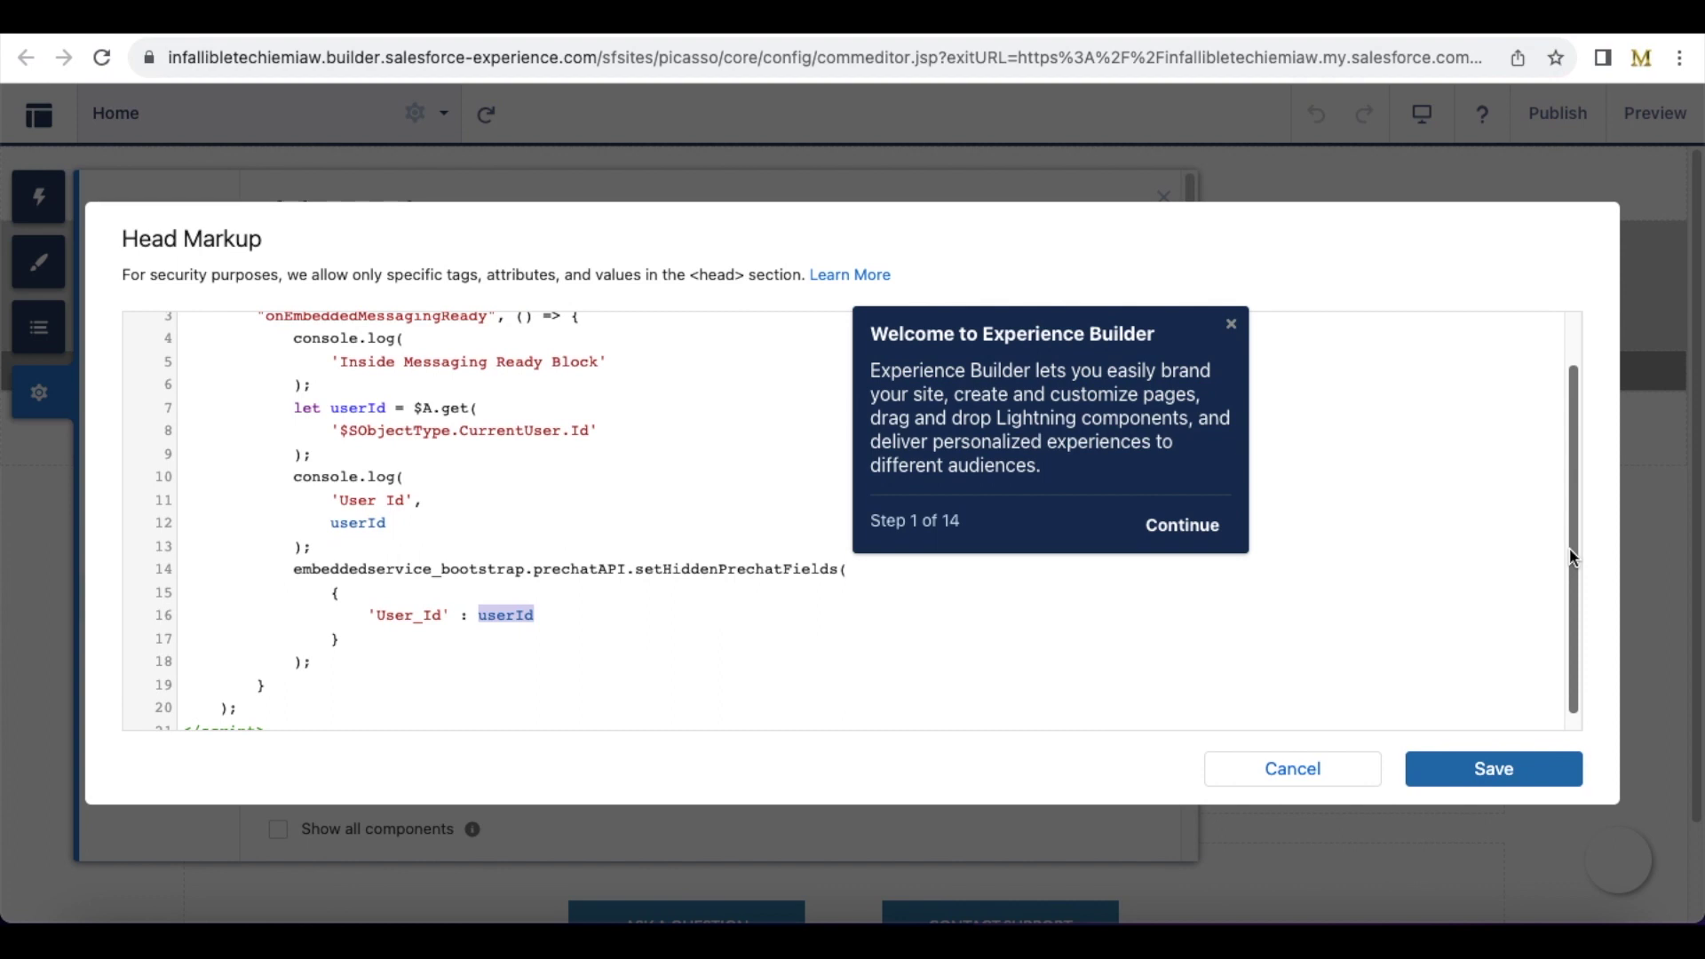
drag(1572, 558, 1569, 446)
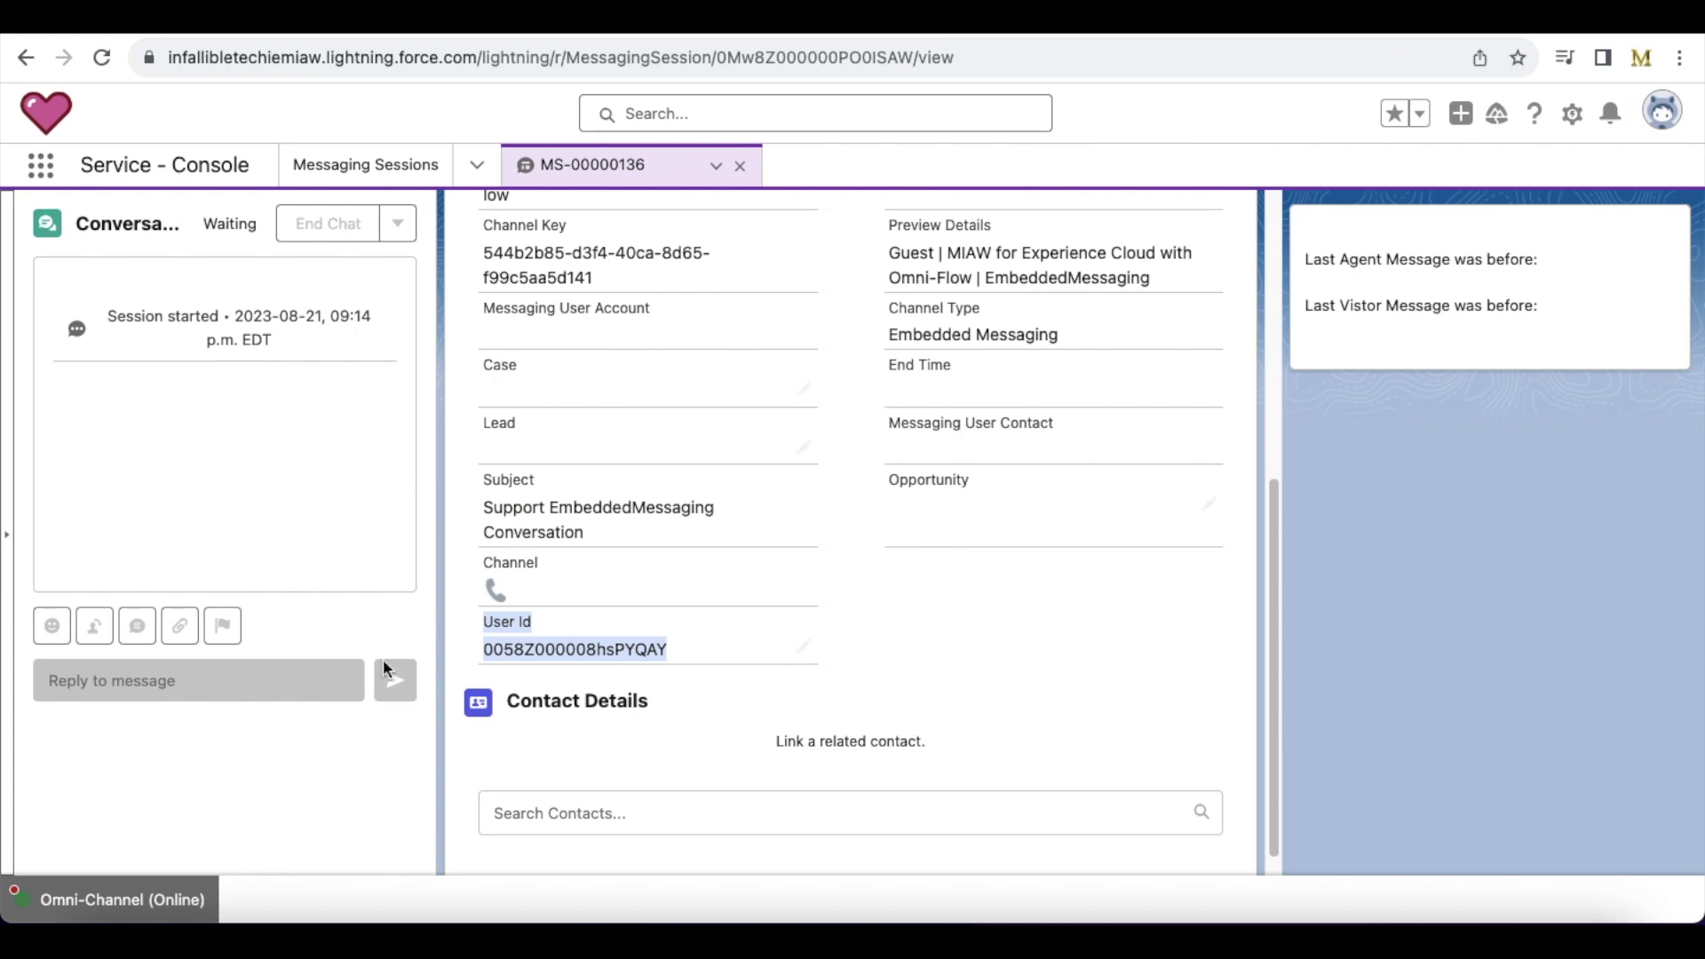
Accept the incoming MS-00000136 chat request in Omni-Channel, then collapse the Omni-Channel panel.
click(133, 899)
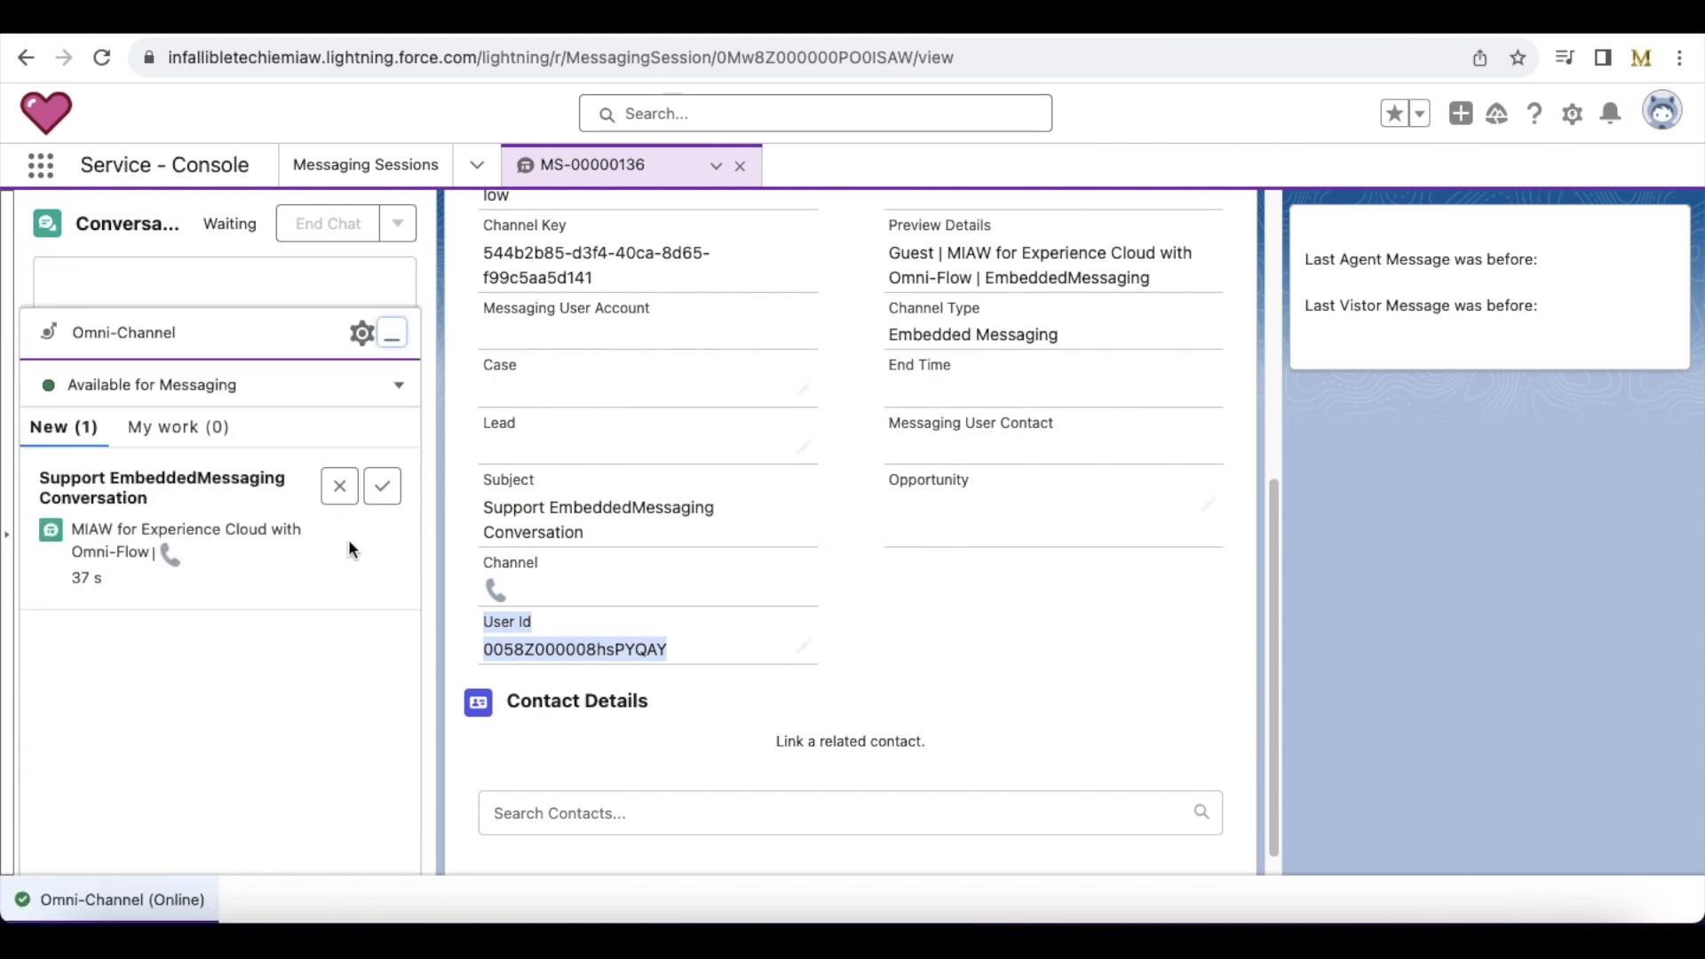
click(383, 487)
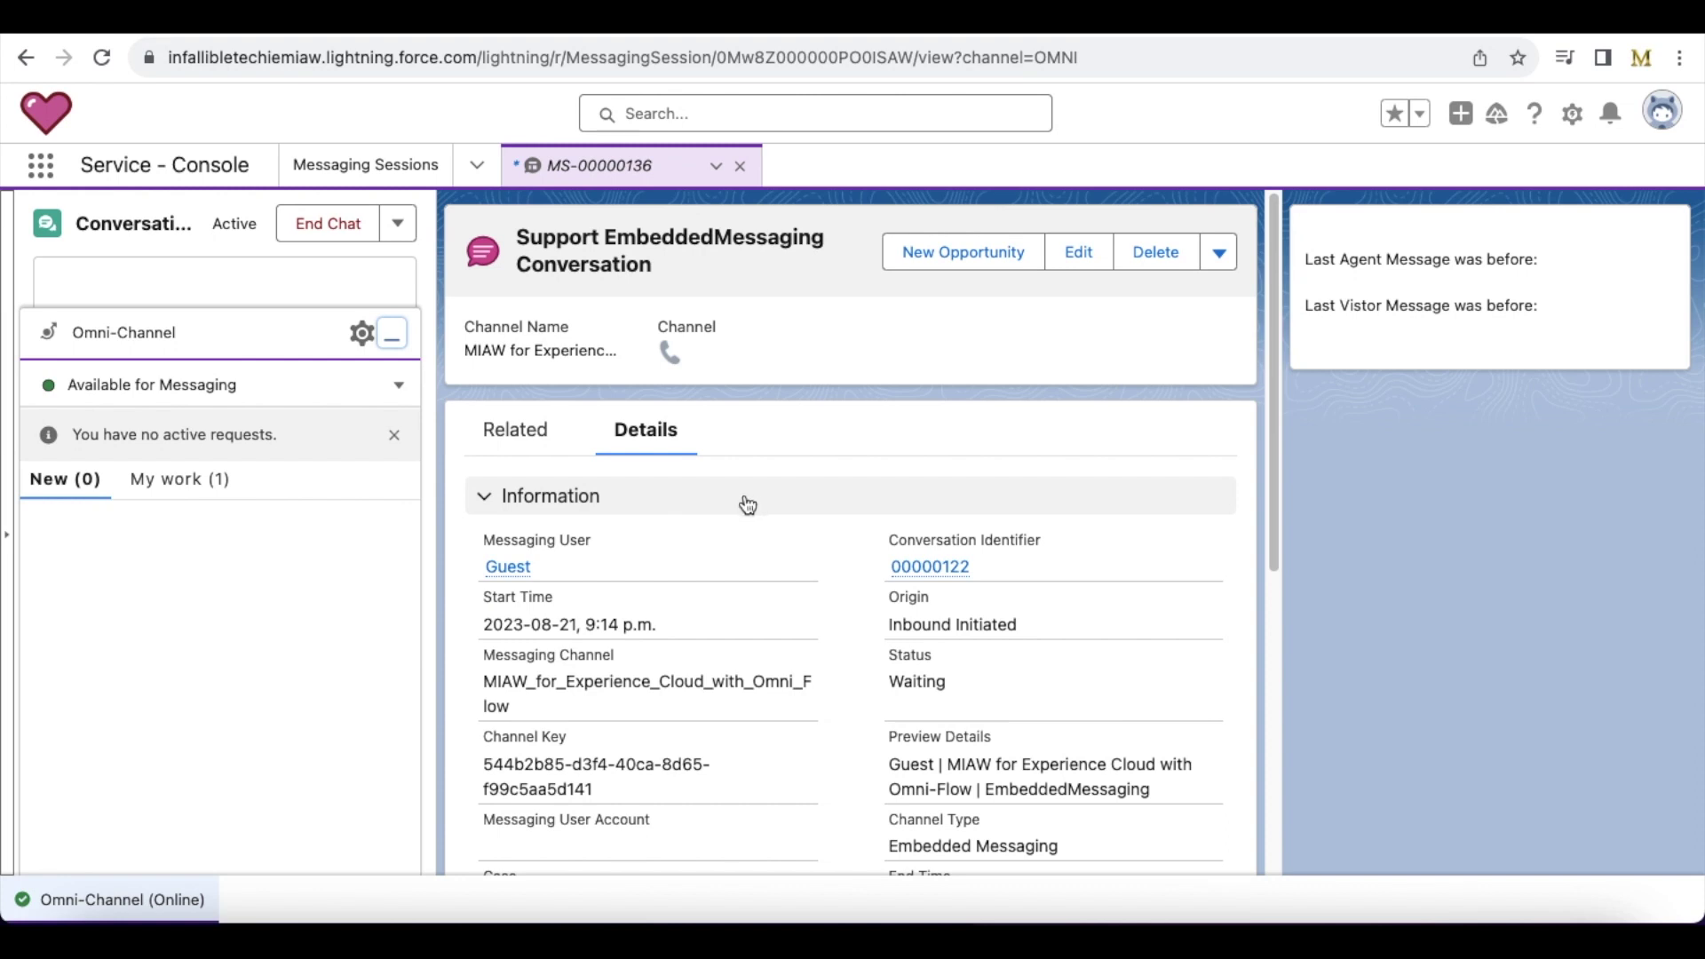
click(393, 341)
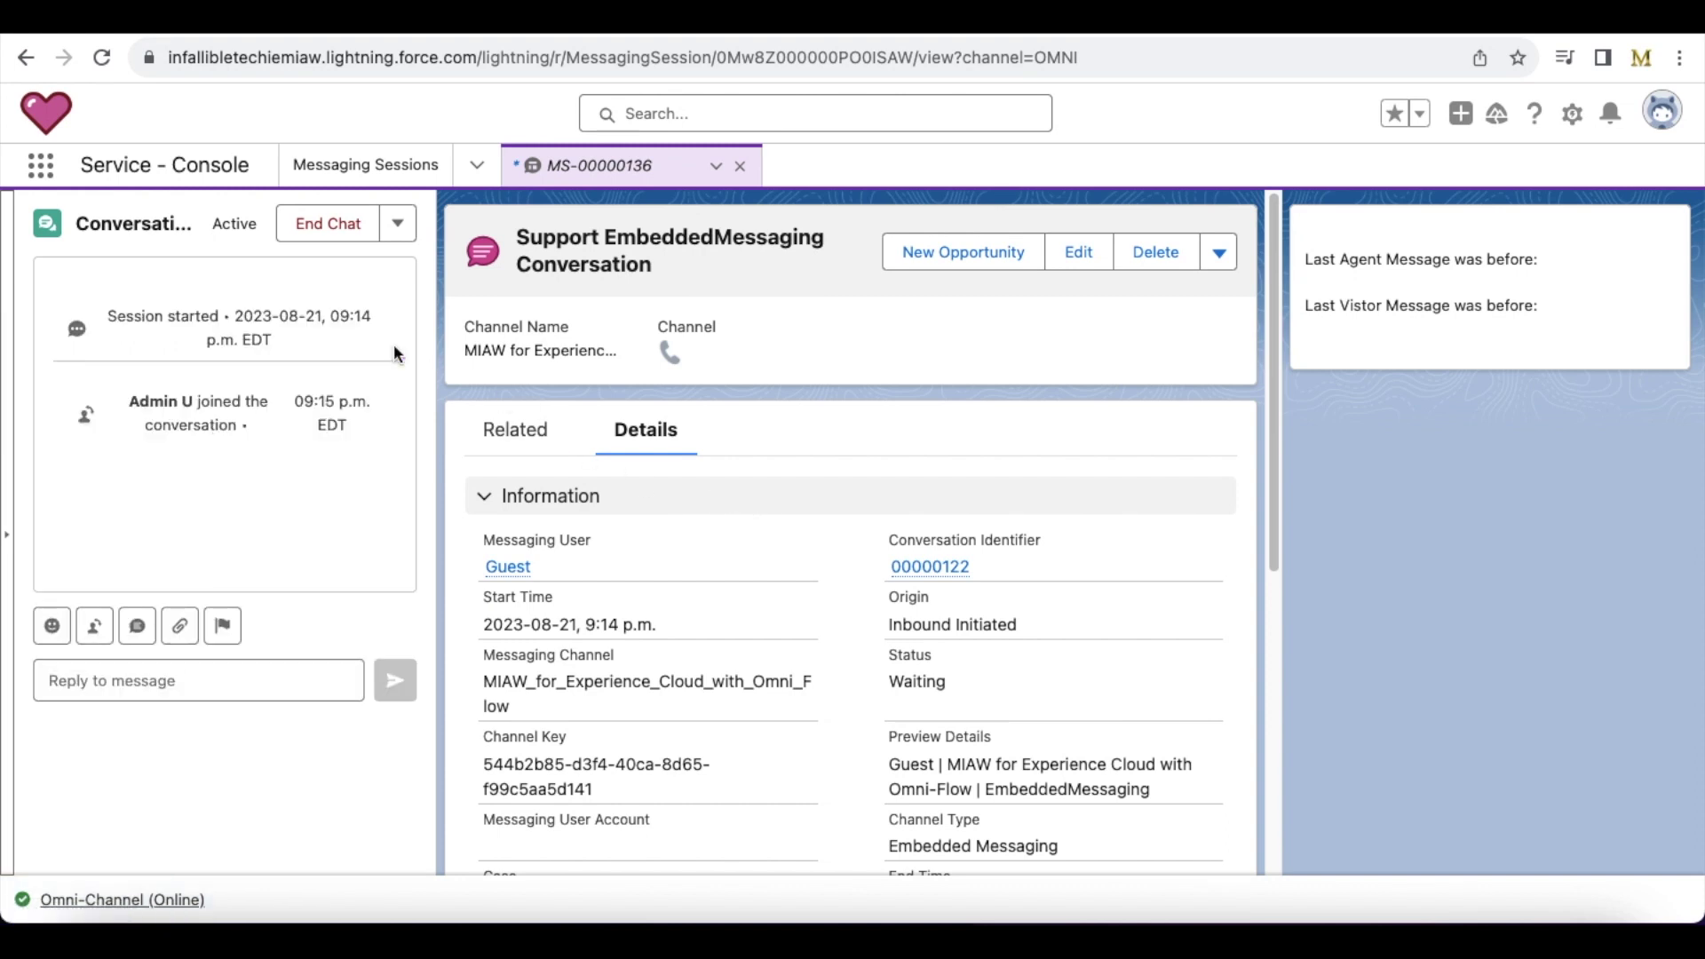